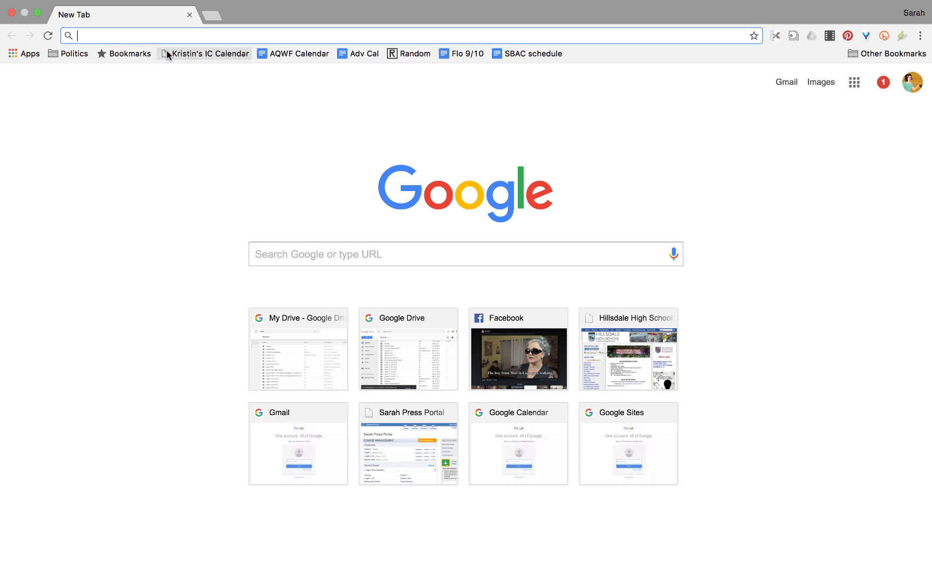
Go to sites.google.com in a new Chrome tab
{"action": "type", "text": "sites.google.com"}
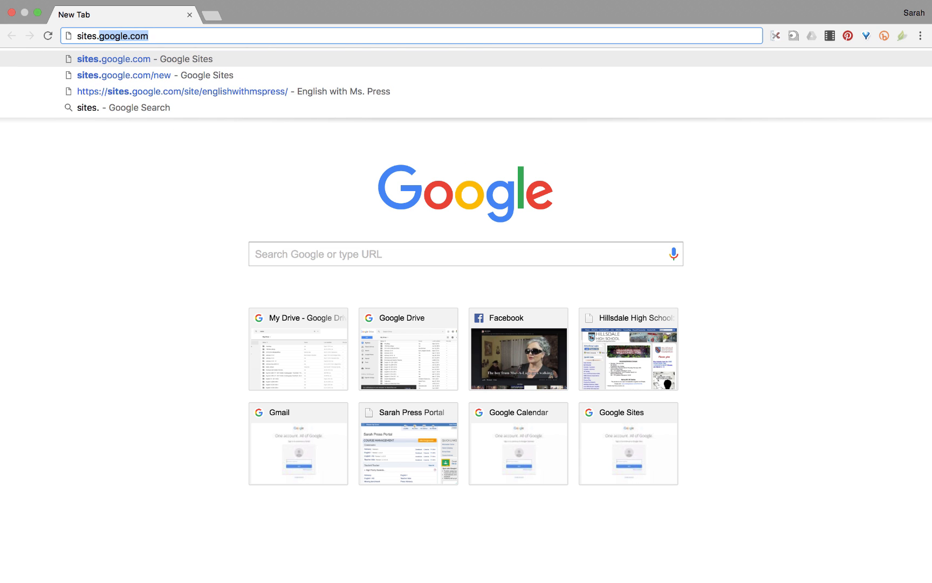
{"action": "key", "text": "Return"}
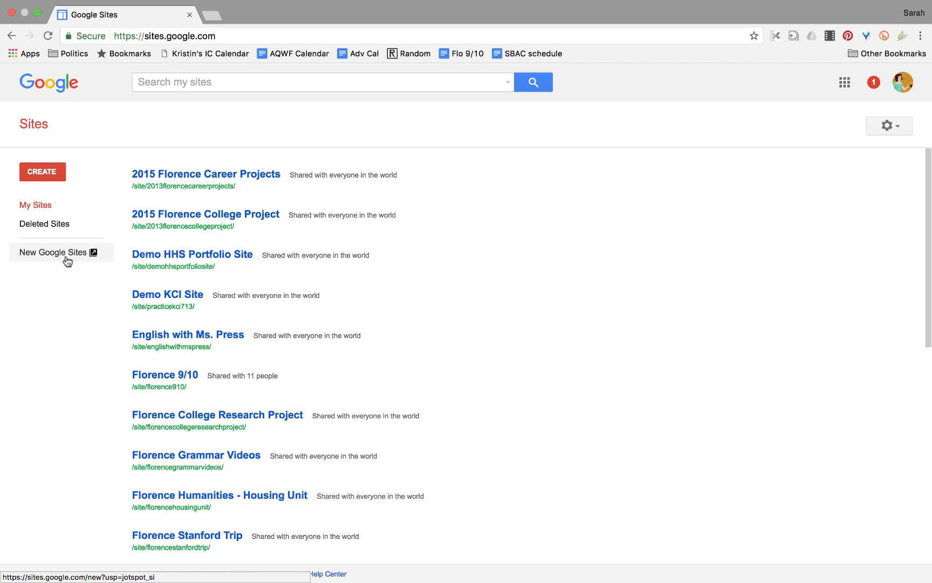
Create a new blank site using the new Google Sites
{"action": "left_click", "coordinate": [67, 261]}
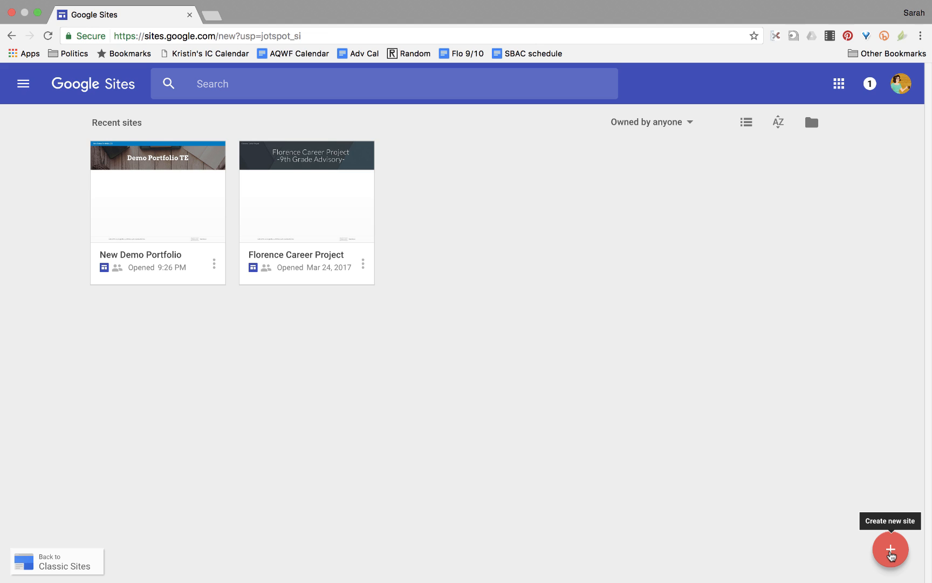
{"action": "left_click", "coordinate": [891, 550]}
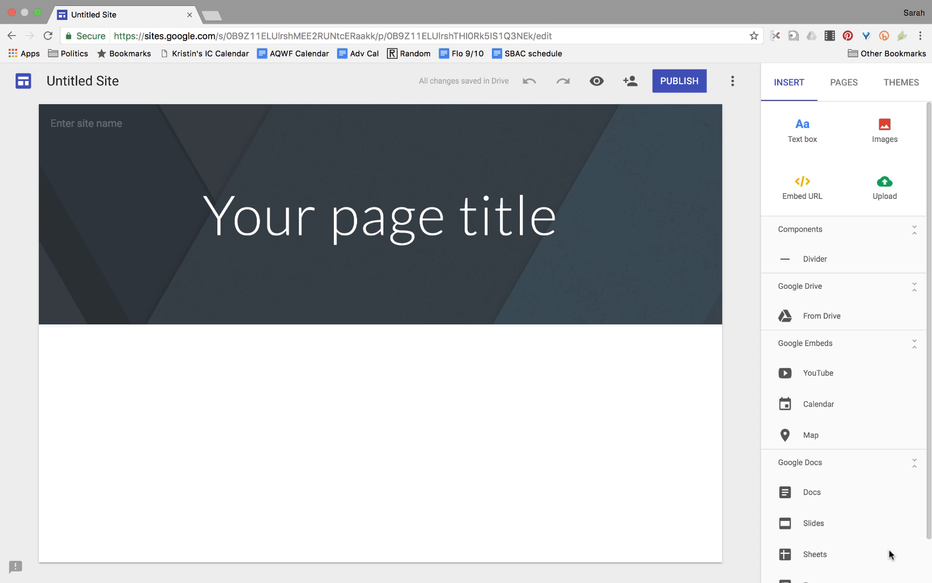
Rename the Untitled Site to the owner's name followed by 'HHS Portfolio Site'
{"action": "left_click", "coordinate": [107, 85]}
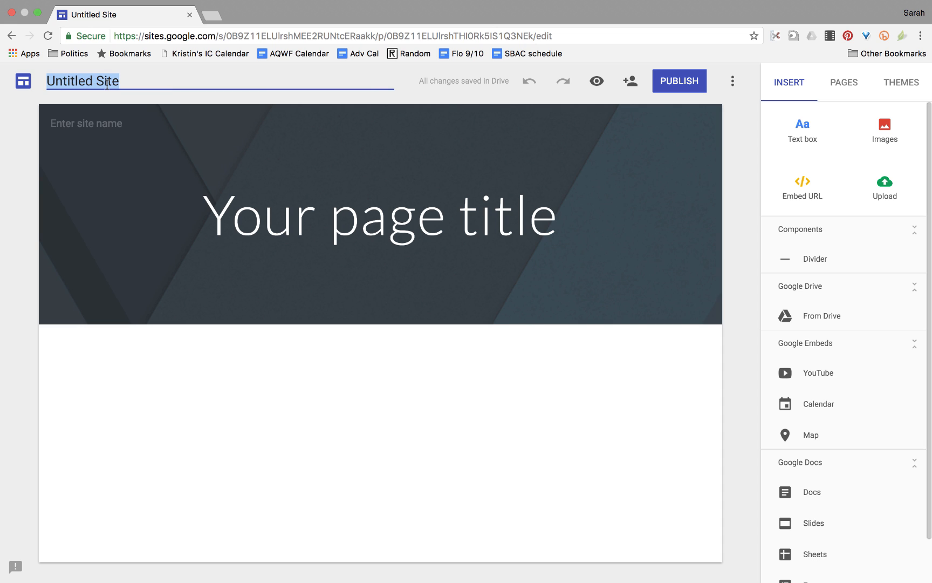
{"action": "type", "text": "S"}
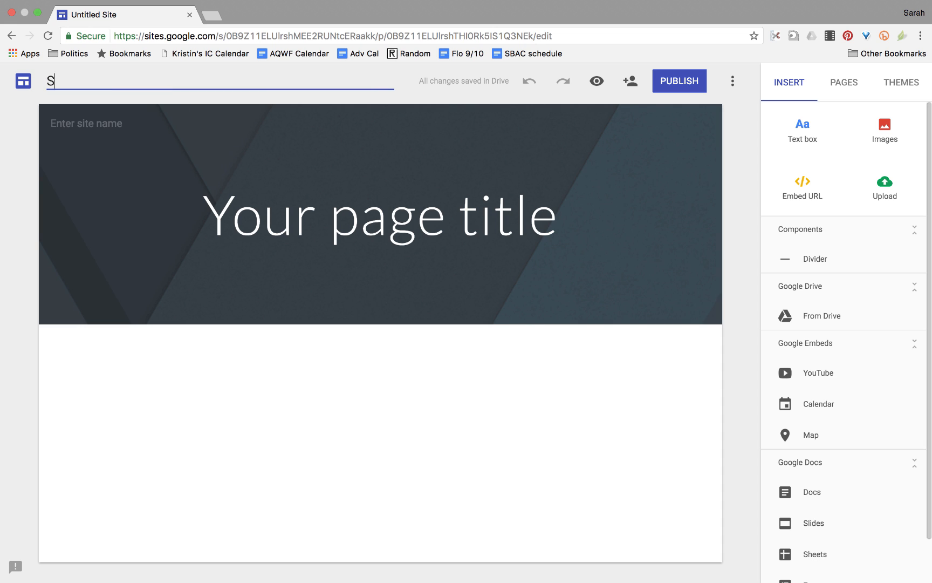
{"action": "type", "text": "arah Press H"}
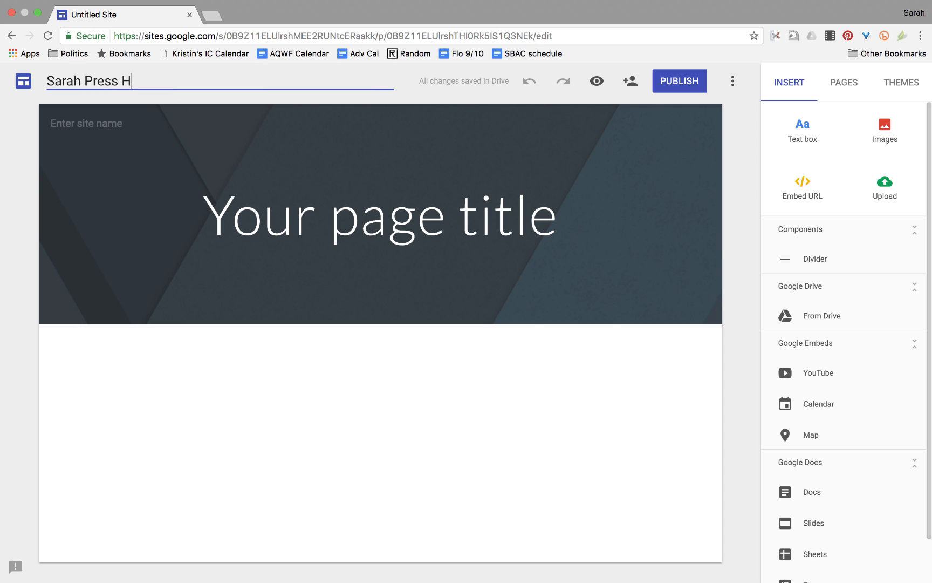
{"action": "type", "text": "HS Portfolio Site"}
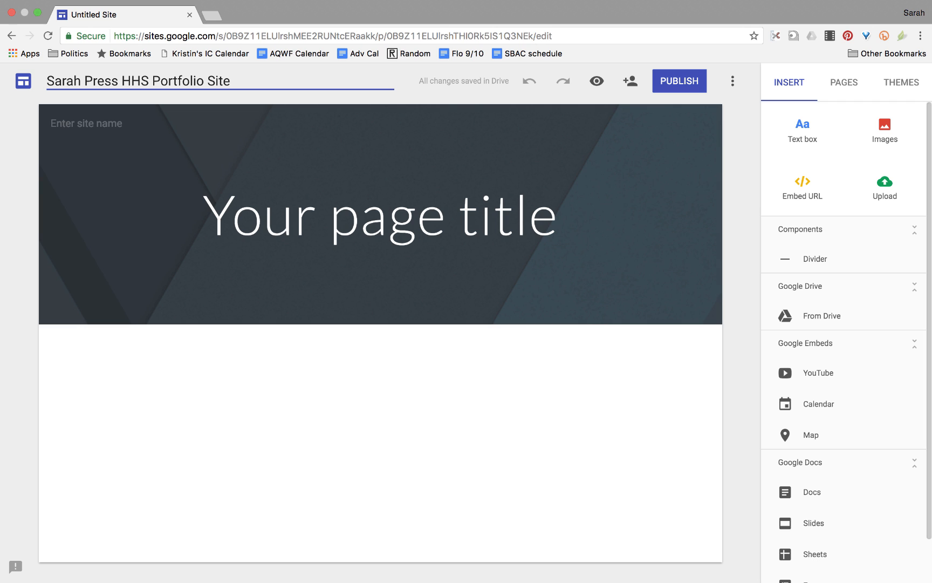
{"action": "left_click", "coordinate": [22, 319]}
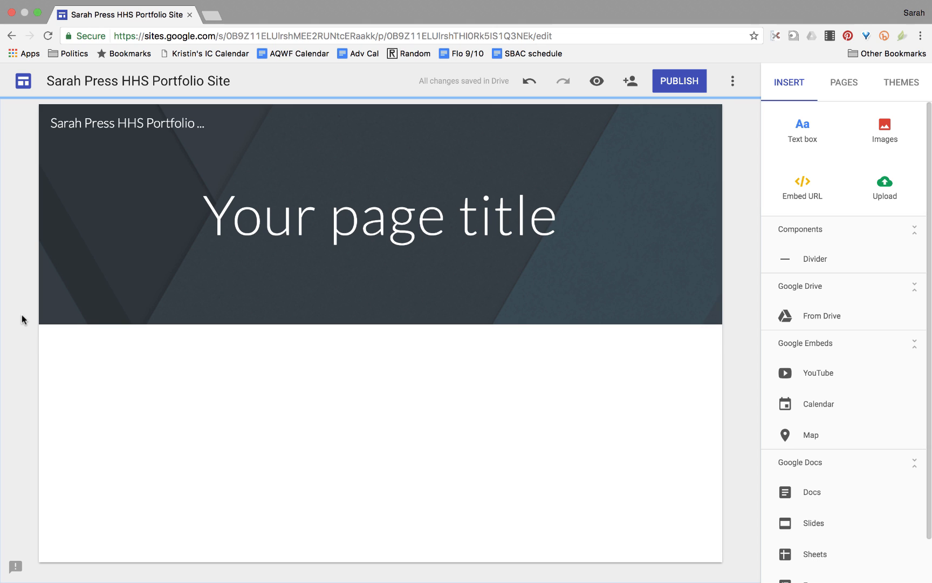
Set the home page title to the owner's name followed by 'Portfolio - Welcome!'
{"action": "left_click", "coordinate": [346, 232]}
{"action": "type", "text": "Sarah'"}
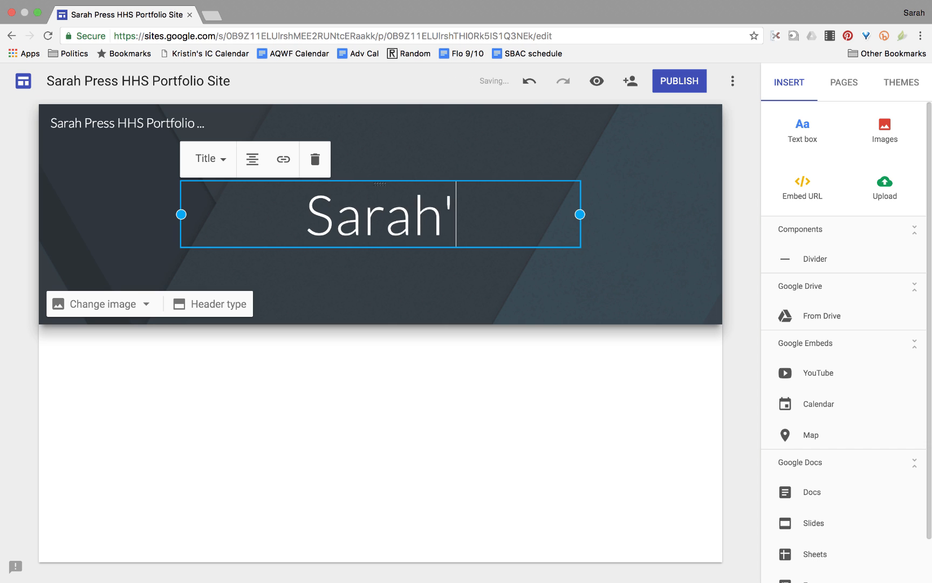
{"action": "type", "text": "s Portfolio"}
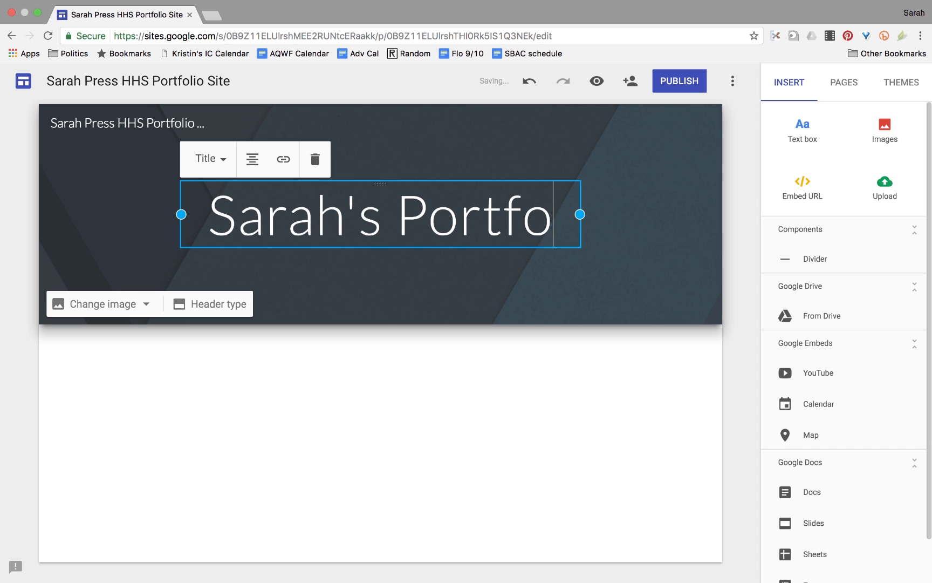
{"action": "type", "text": " - Welcome!"}
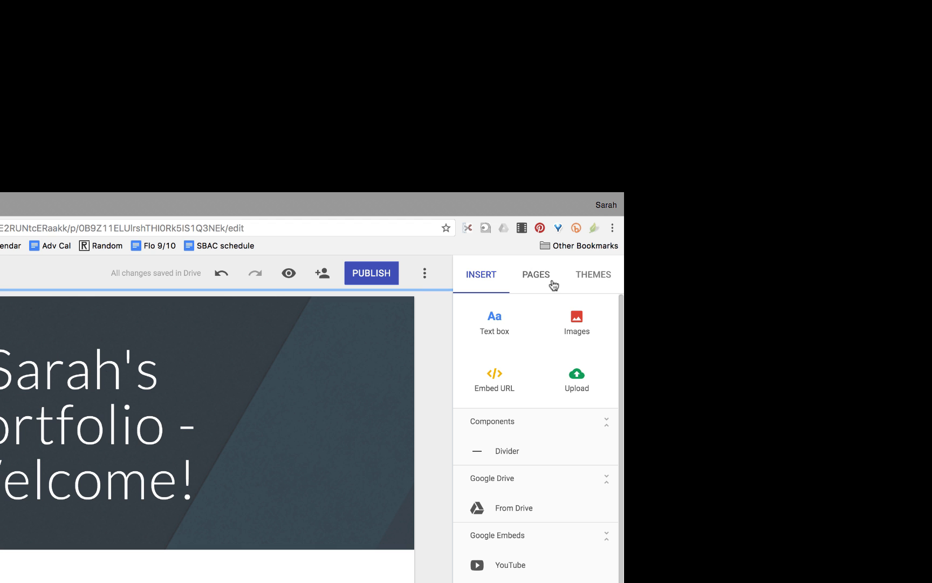
{"action": "left_click", "coordinate": [537, 277]}
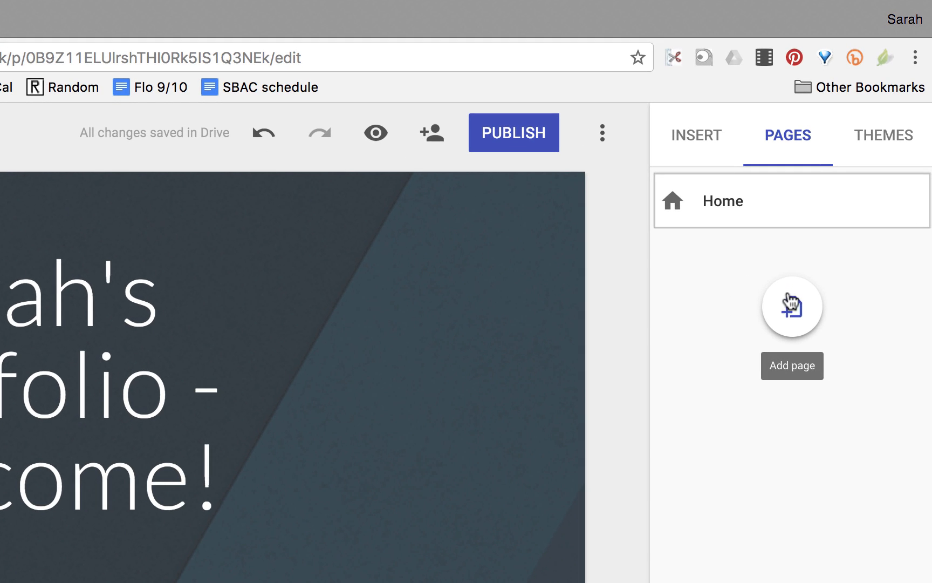
Add a new page named 'About Me' to the site
{"action": "left_click", "coordinate": [791, 302]}
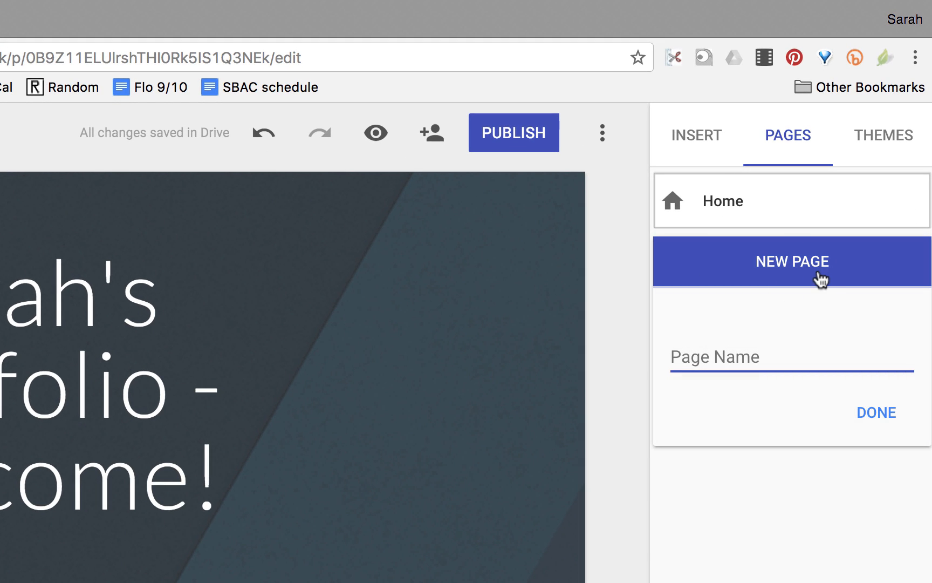
{"action": "type", "text": "About Me"}
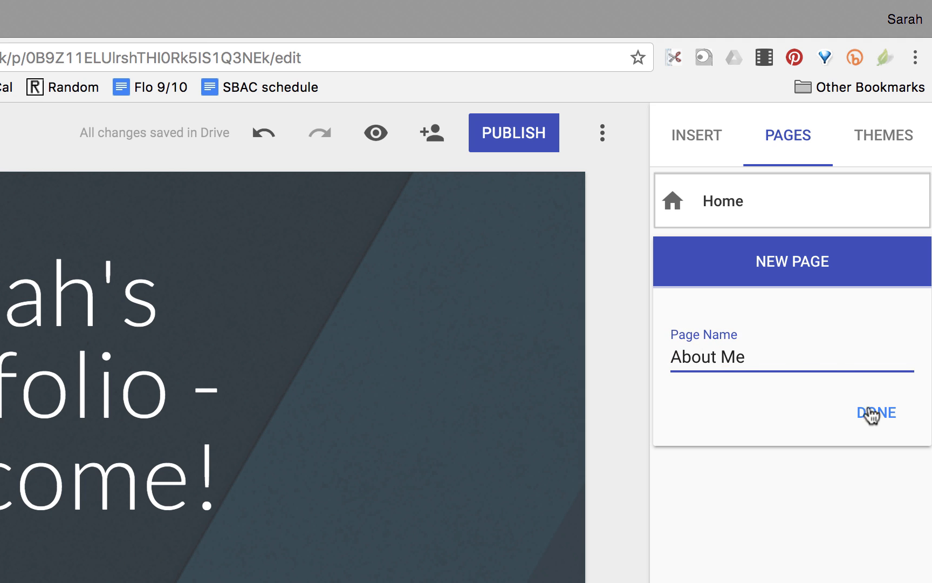
{"action": "left_click", "coordinate": [866, 413]}
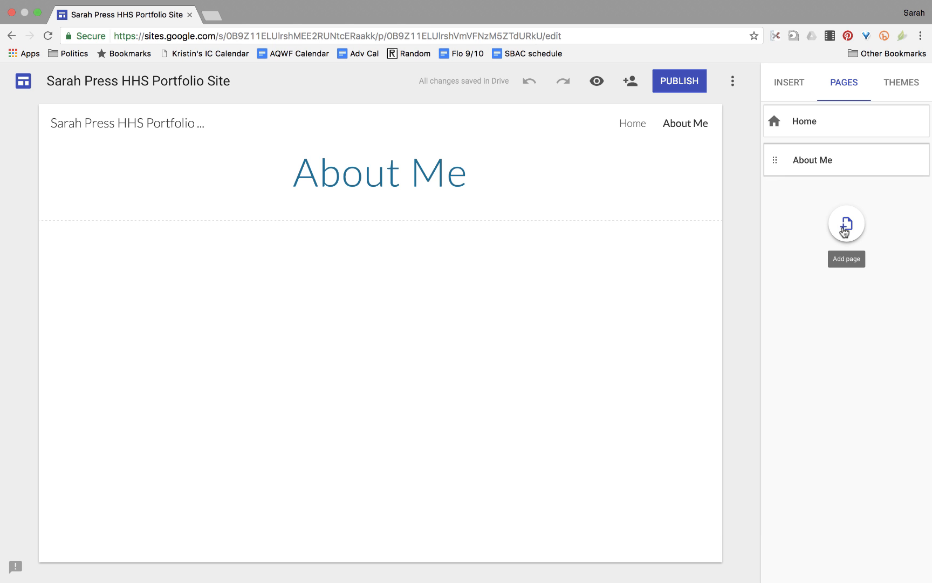
{"action": "left_click", "coordinate": [845, 230]}
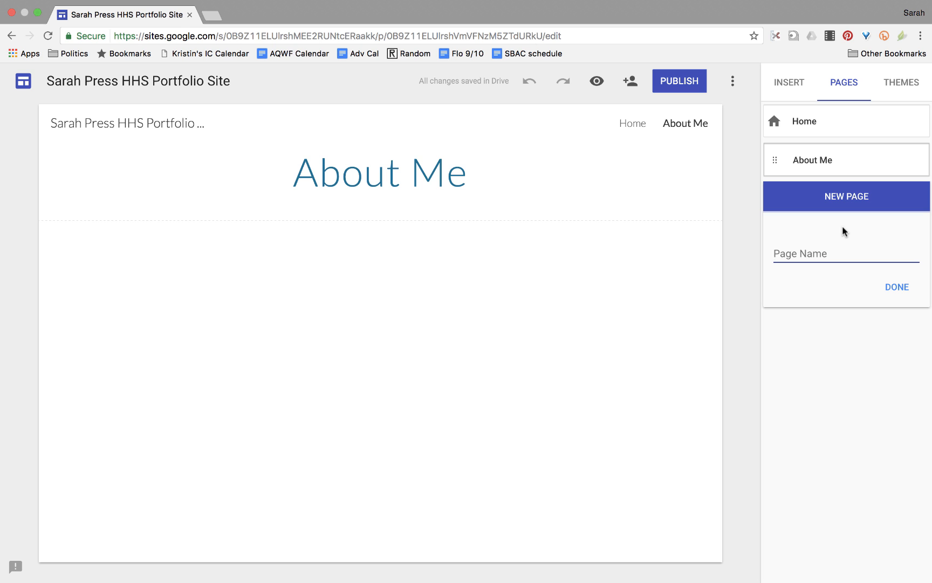
Create a page named 'Defense'
{"action": "type", "text": "Defense"}
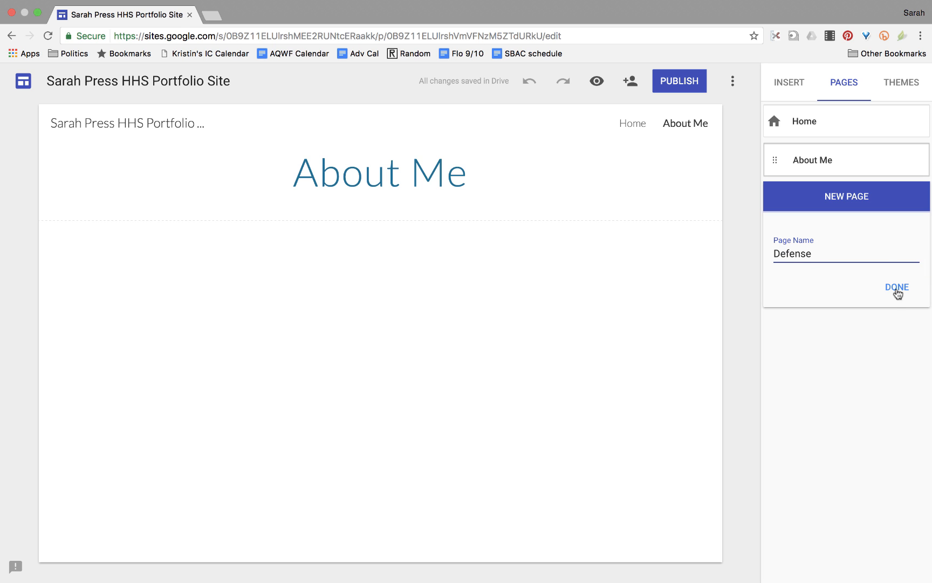
{"action": "left_click", "coordinate": [892, 288]}
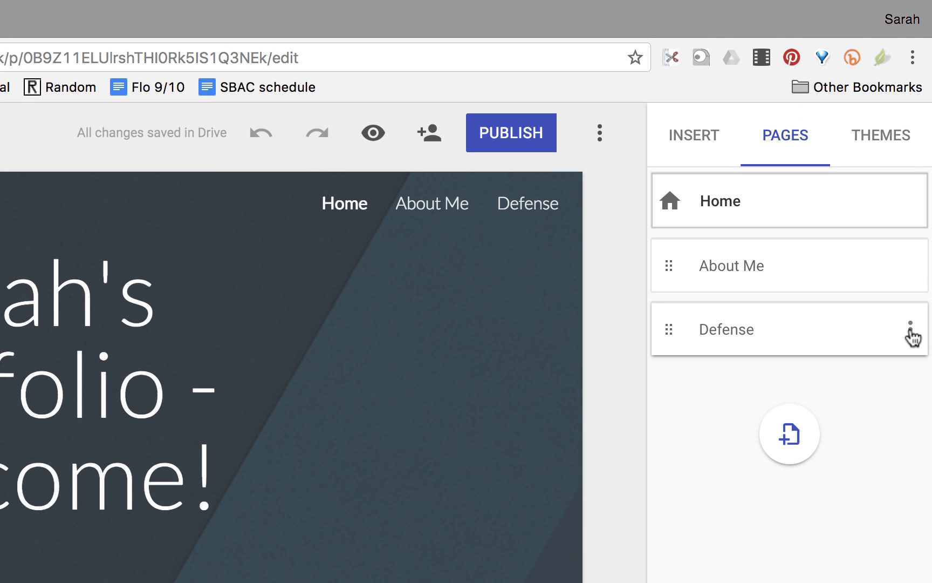
Create a 'Portfolio Grid' sub page under Defense, then open the Defense page
{"action": "left_click", "coordinate": [910, 330]}
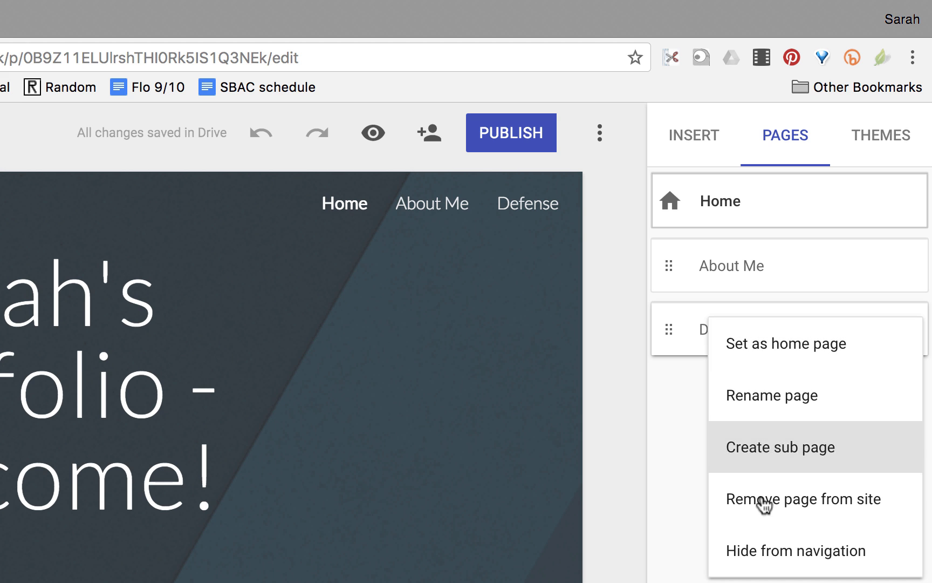
{"action": "left_click", "coordinate": [770, 469]}
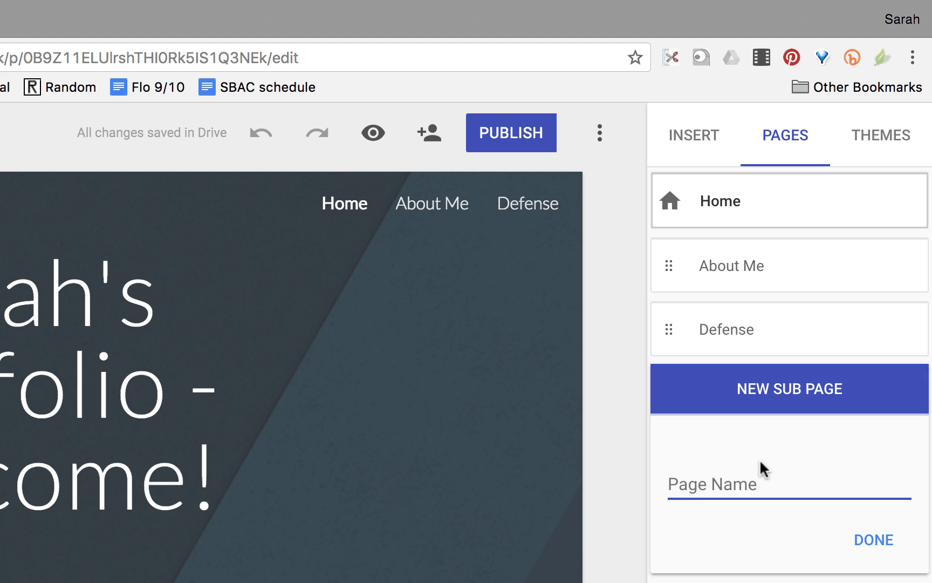
{"action": "type", "text": "Port"}
{"action": "key", "text": "BackSpace"}
{"action": "key", "text": "BackSpace"}
{"action": "type", "text": "ortfiol"}
{"action": "key", "text": "BackSpace"}
{"action": "key", "text": "BackSpace"}
{"action": "key", "text": "BackSpace"}
{"action": "type", "text": "olio Grid"}
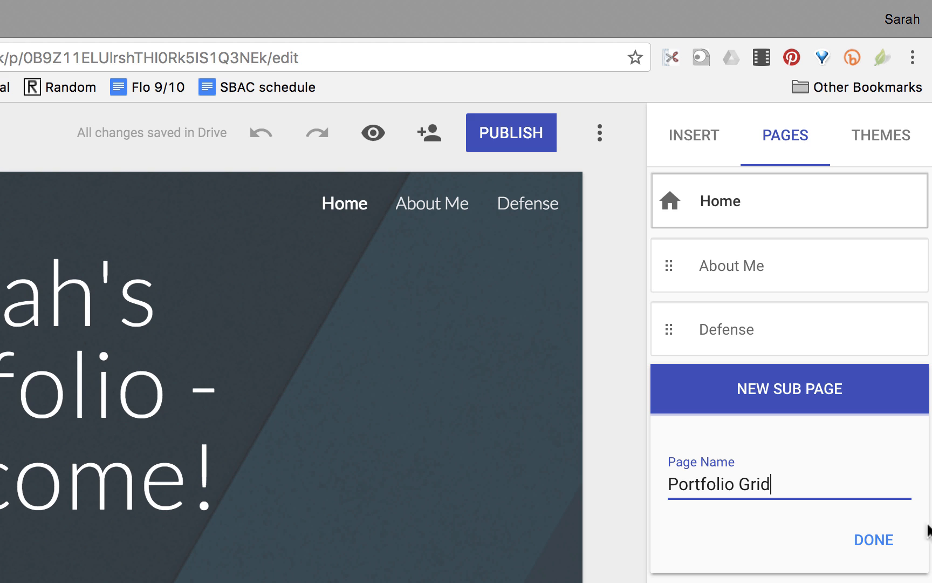
{"action": "left_click", "coordinate": [863, 542]}
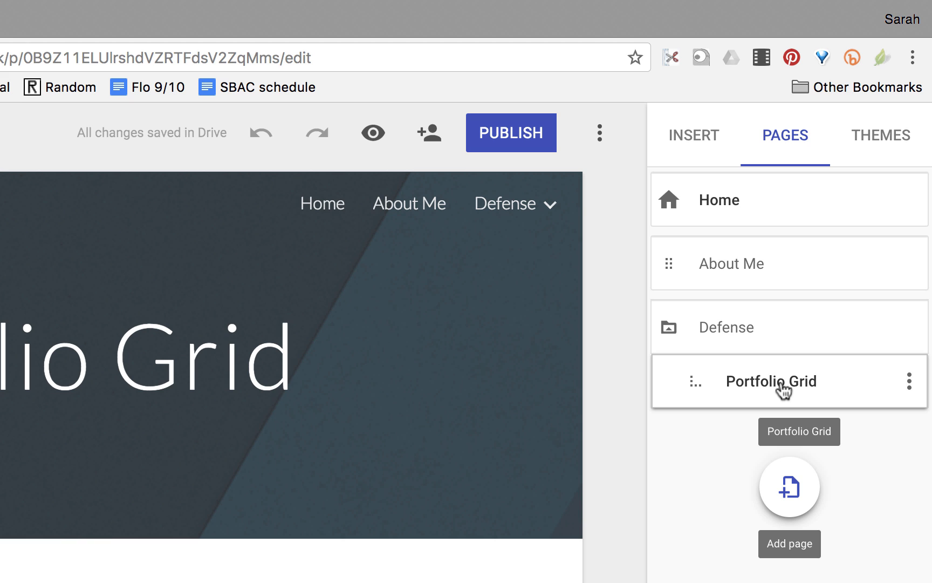
{"action": "mouse_move", "coordinate": [504, 210]}
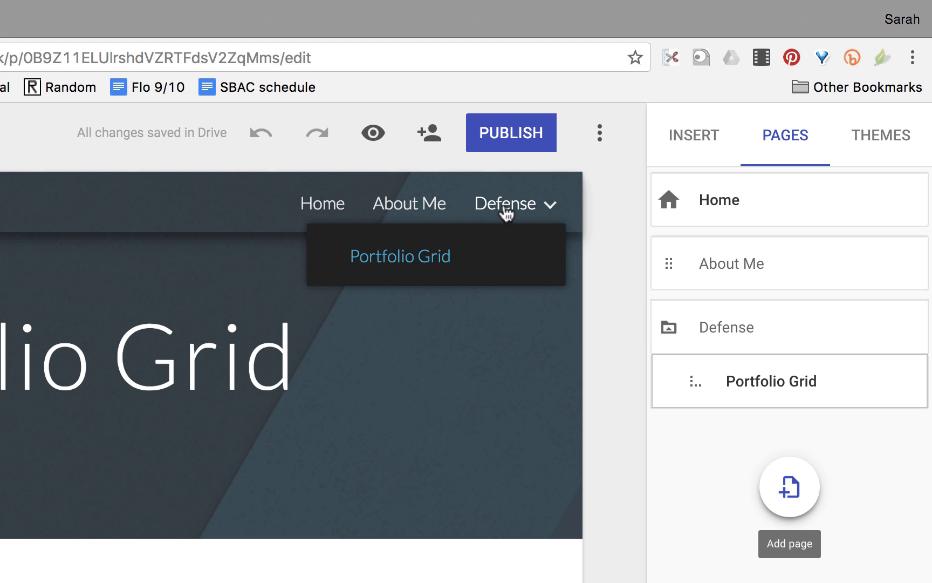
{"action": "left_click", "coordinate": [535, 206]}
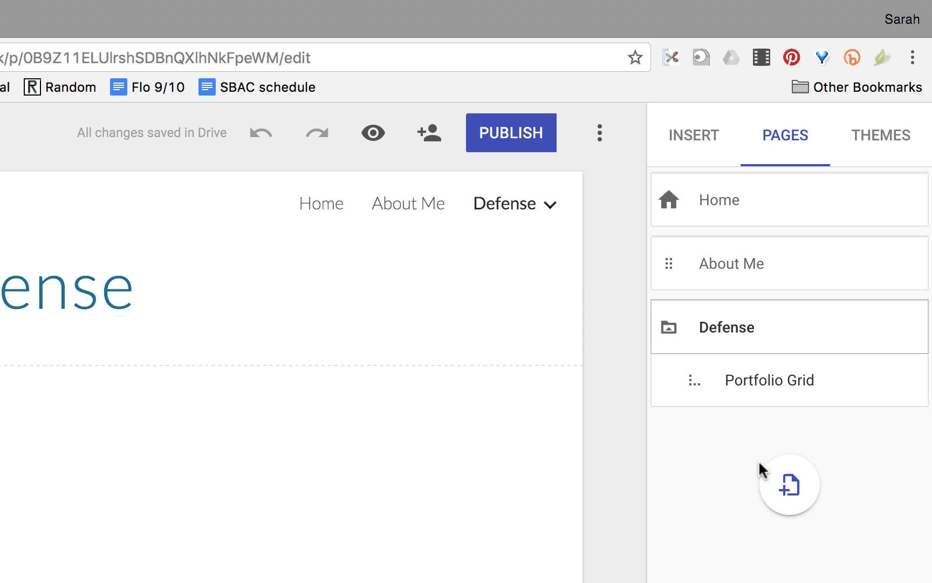
Add a 'Reflection - Proficiency' page, then create it as a sub page under Defense
{"action": "left_click", "coordinate": [788, 488]}
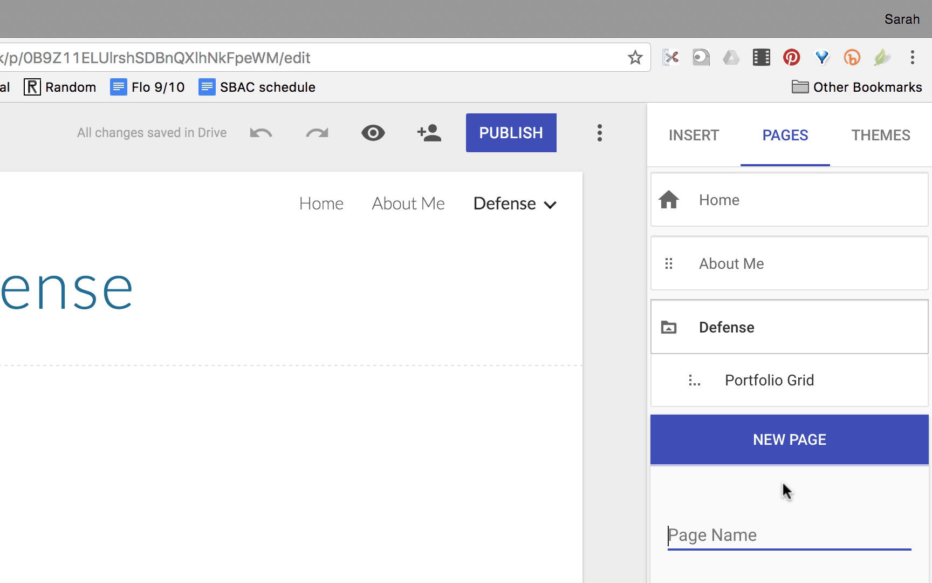
{"action": "type", "text": "Reflection - "}
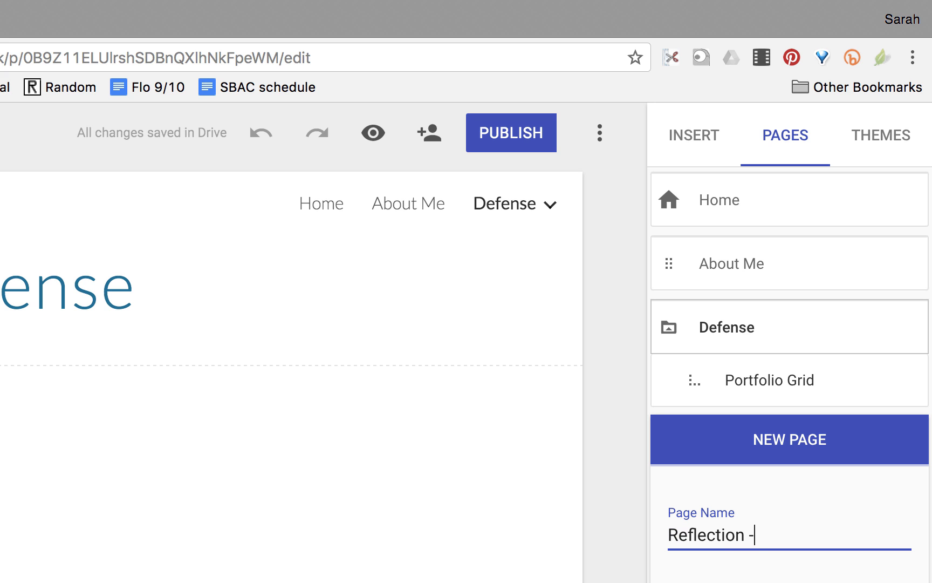
{"action": "type", "text": "Proficiency"}
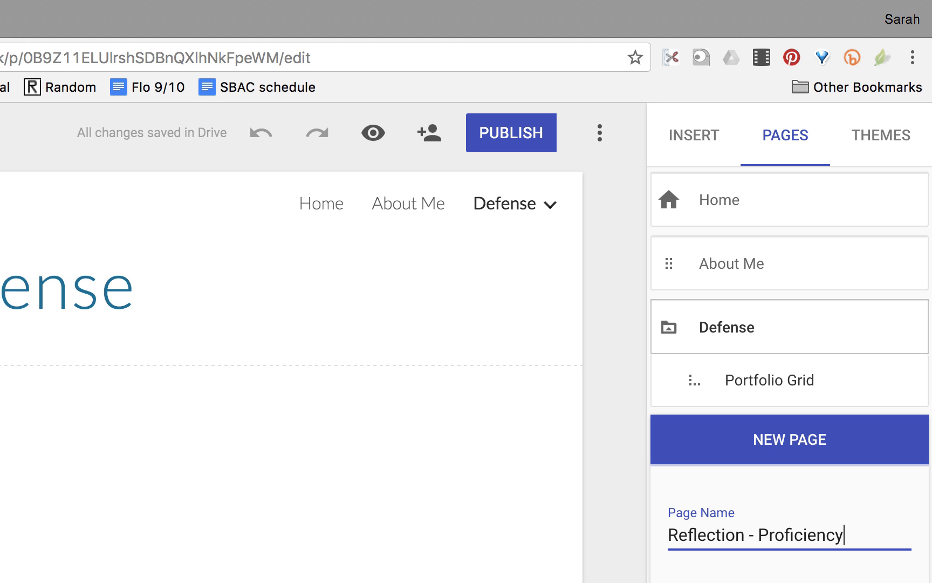
{"action": "key", "text": "Return"}
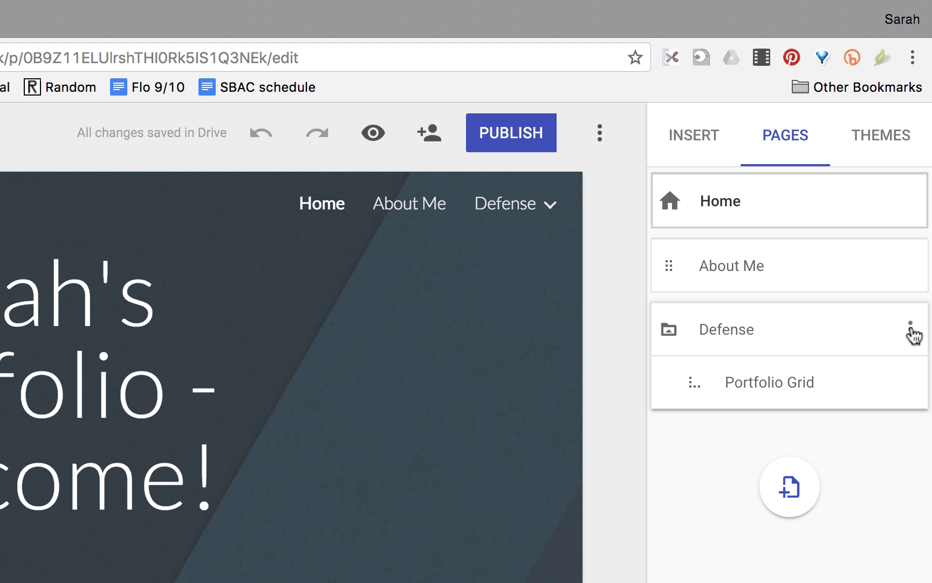
{"action": "left_click", "coordinate": [912, 330]}
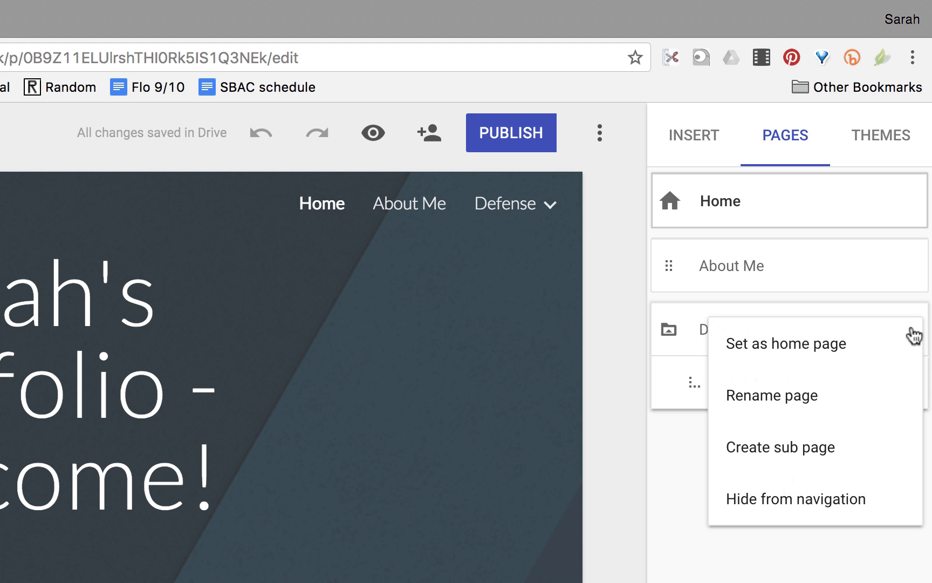
{"action": "left_click", "coordinate": [798, 465]}
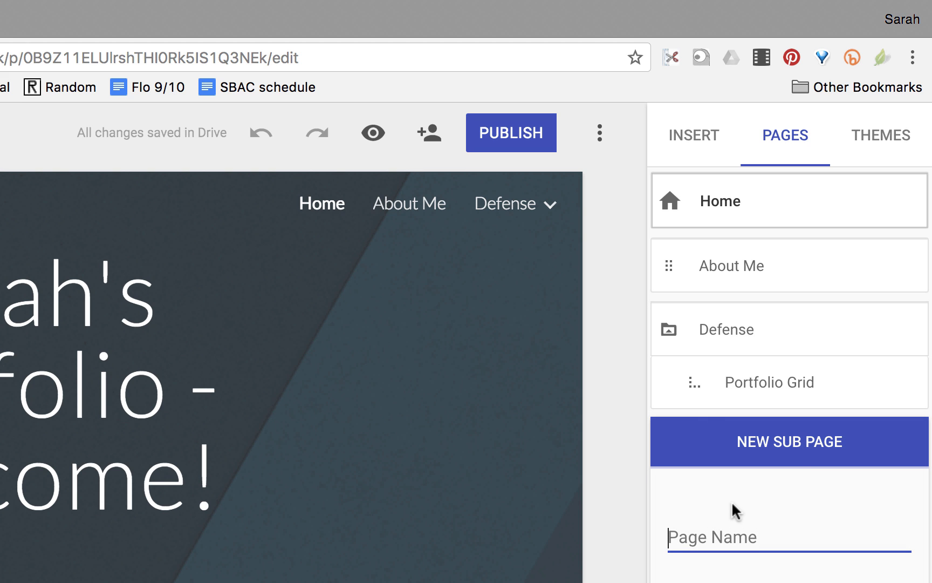
{"action": "type", "text": "Reflection"}
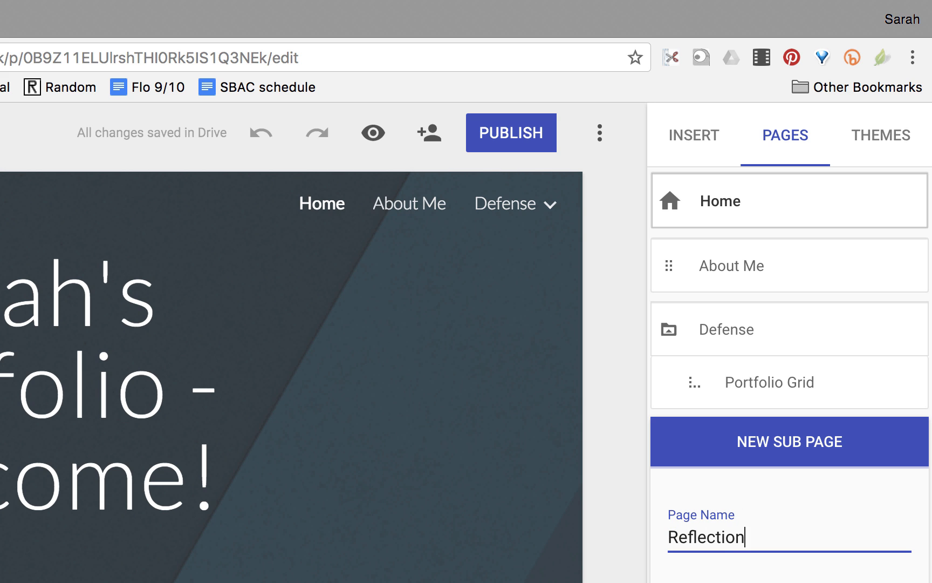
{"action": "type", "text": " - Proficiency"}
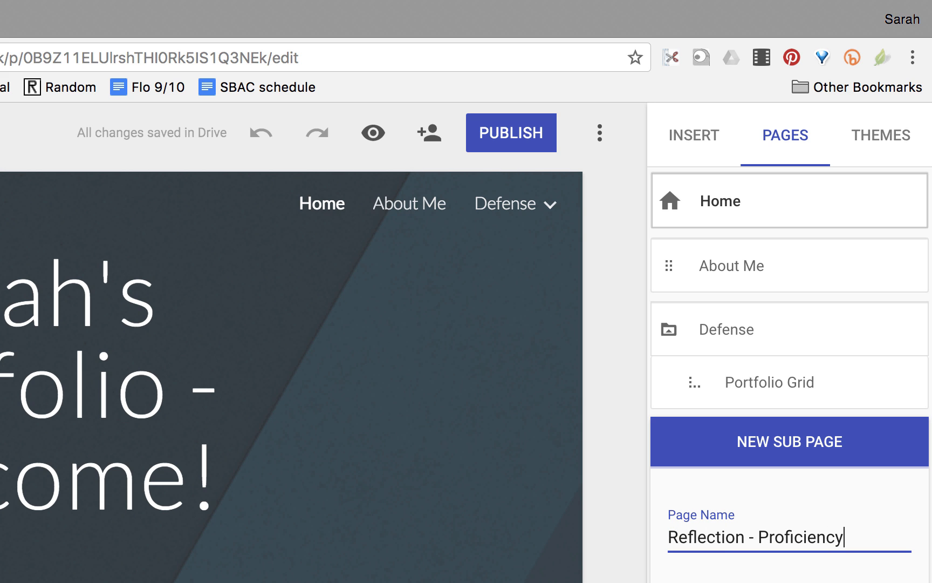
{"action": "key", "text": "Return"}
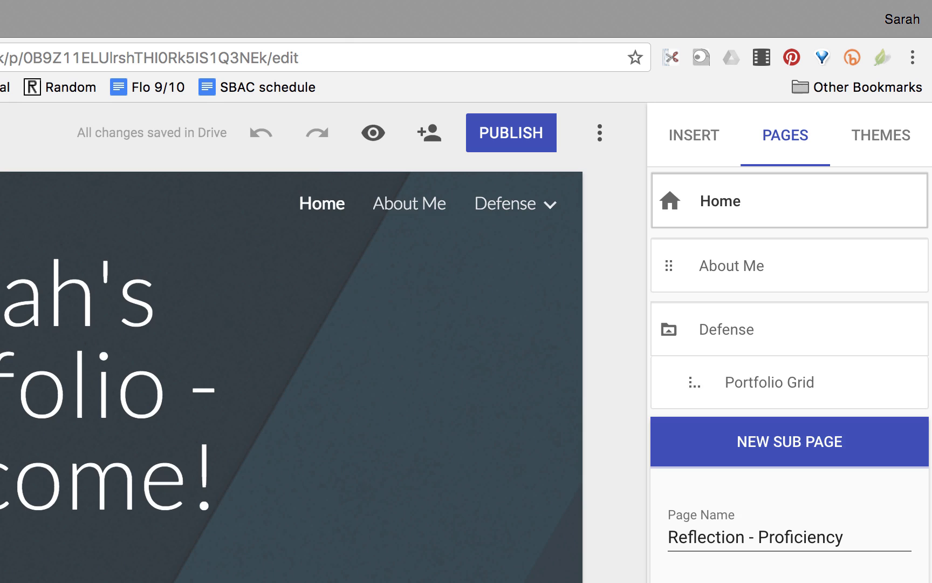
Add 'Reflection - Growth' and 'Reflection - Challenge' sub pages under Defense
{"action": "left_click", "coordinate": [910, 329]}
{"action": "left_click", "coordinate": [779, 445]}
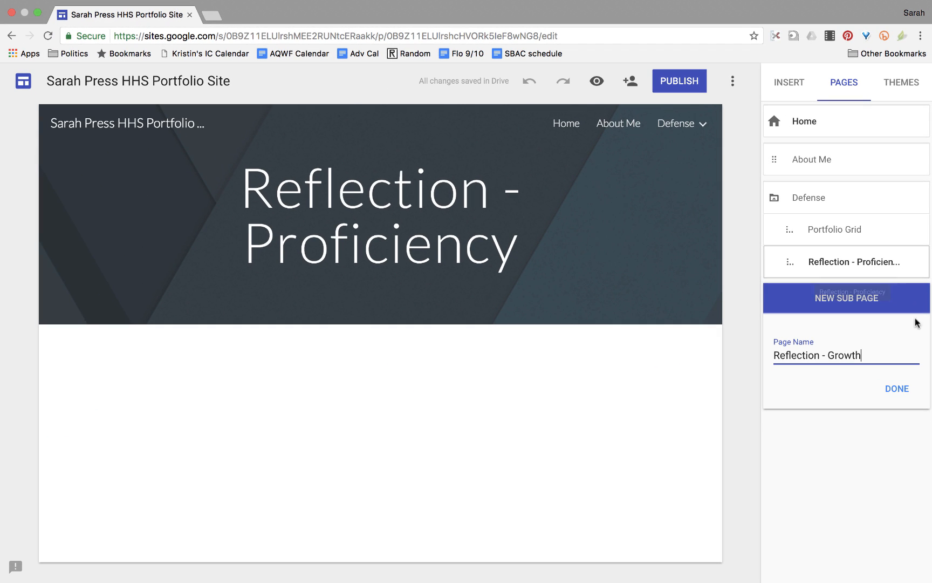
{"action": "left_click", "coordinate": [897, 388]}
{"action": "left_click", "coordinate": [919, 262]}
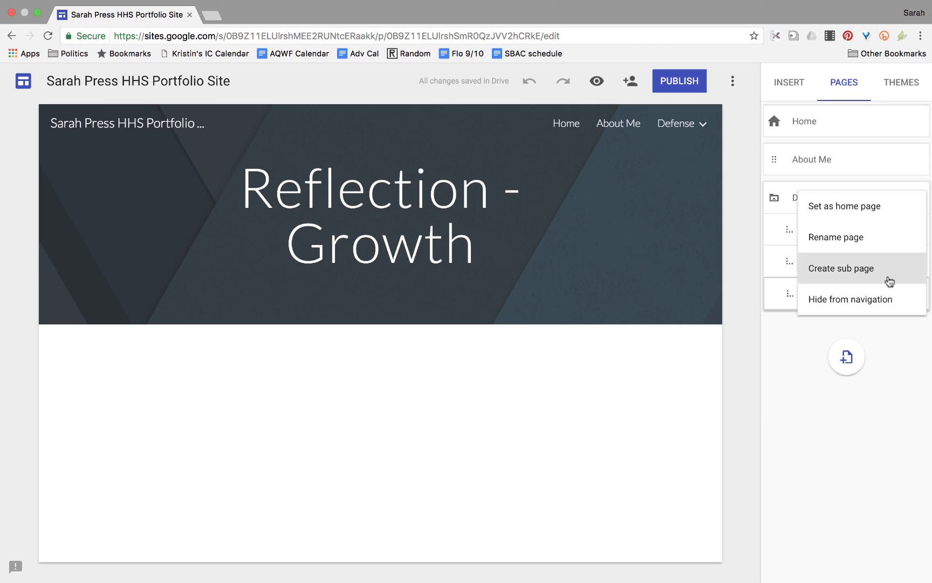
{"action": "left_click", "coordinate": [877, 278]}
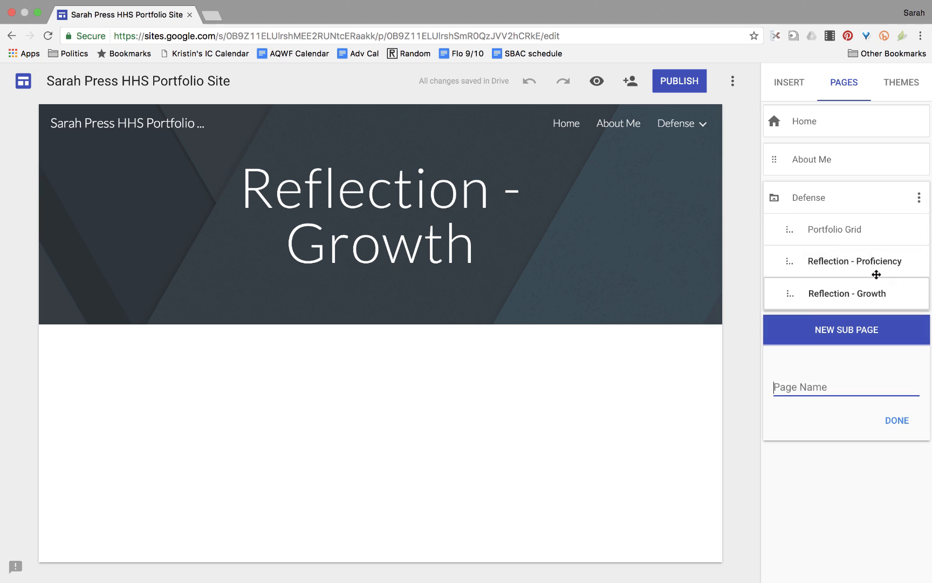
{"action": "type", "text": "R"}
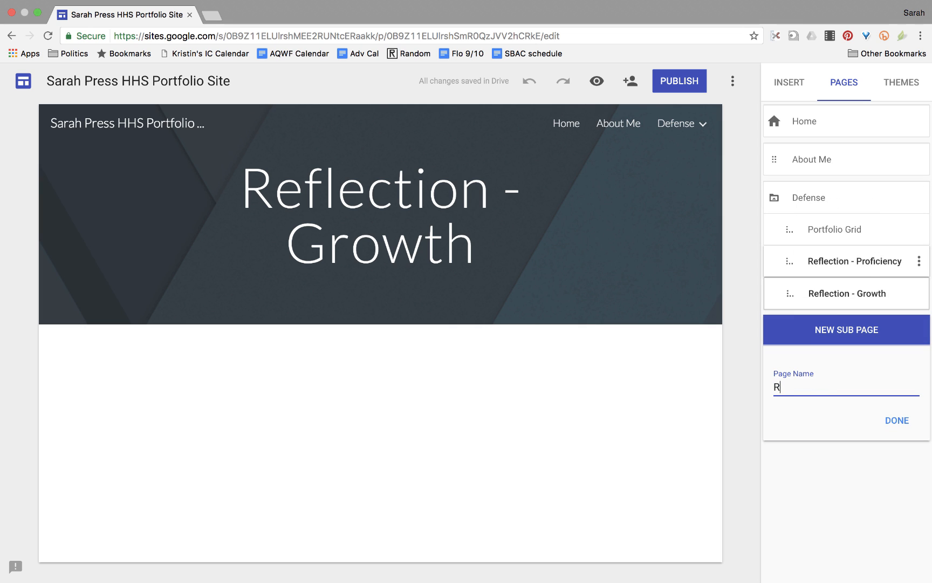
{"action": "type", "text": "eflection - Challenge"}
{"action": "left_click", "coordinate": [897, 422]}
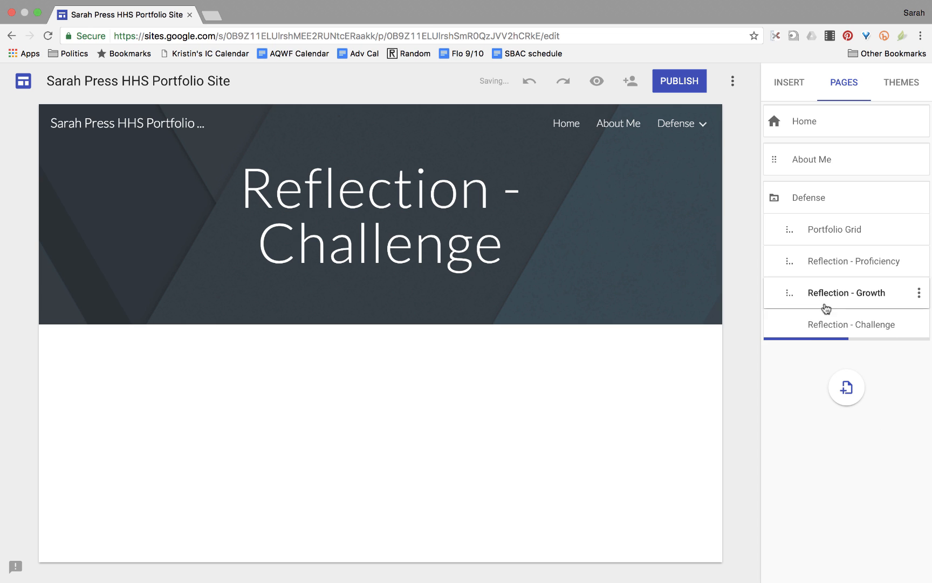
Create a 'Focal Work' page
{"action": "left_click", "coordinate": [919, 200]}
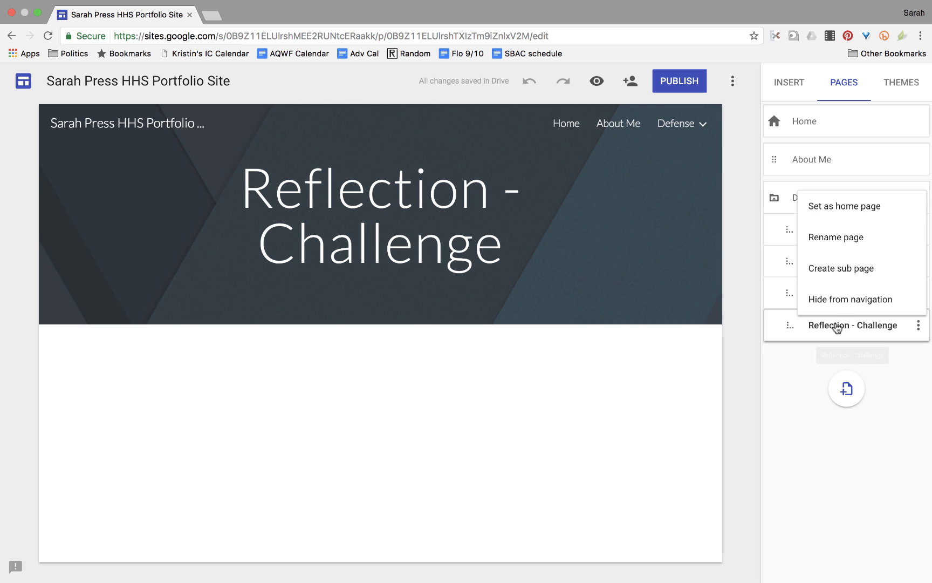
{"action": "left_click", "coordinate": [842, 270]}
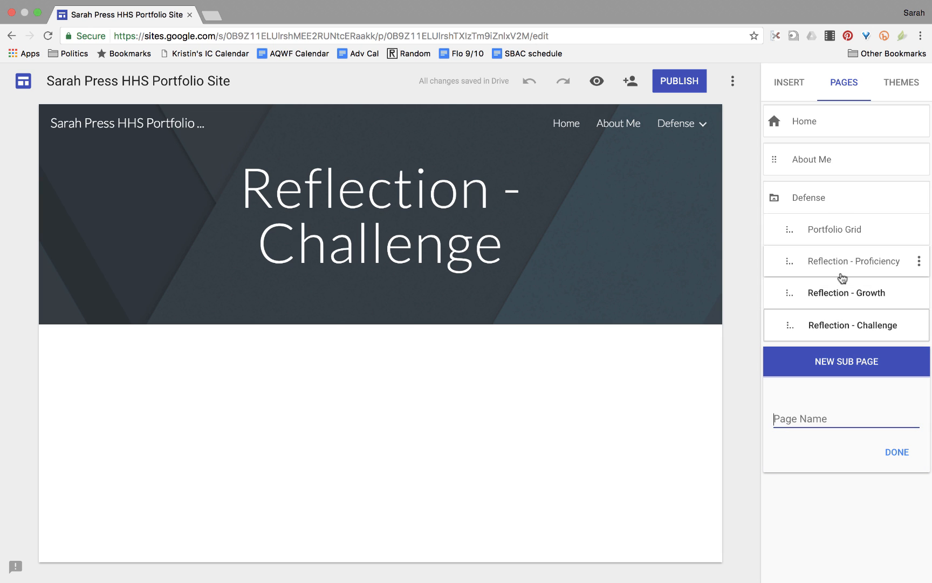
{"action": "type", "text": "Focal Work"}
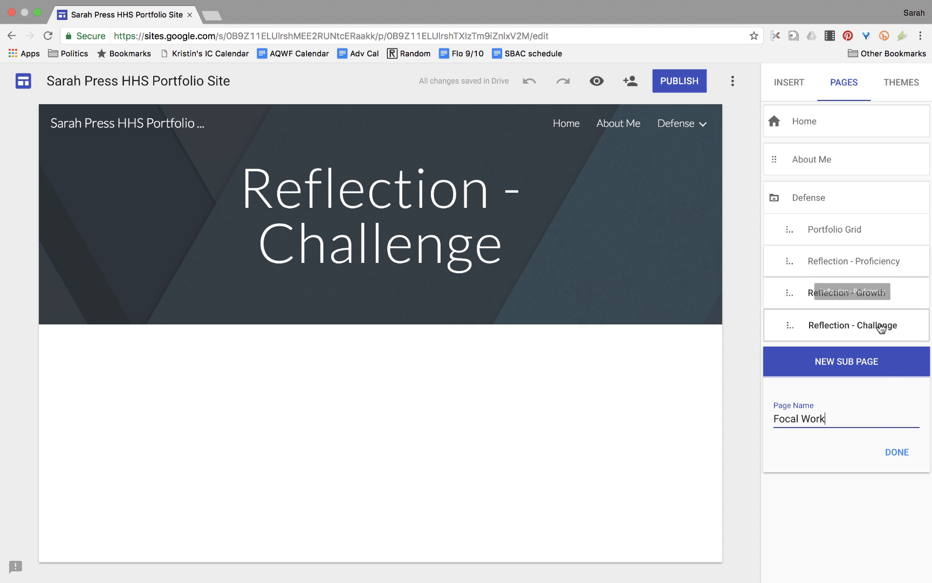
{"action": "left_click", "coordinate": [898, 452]}
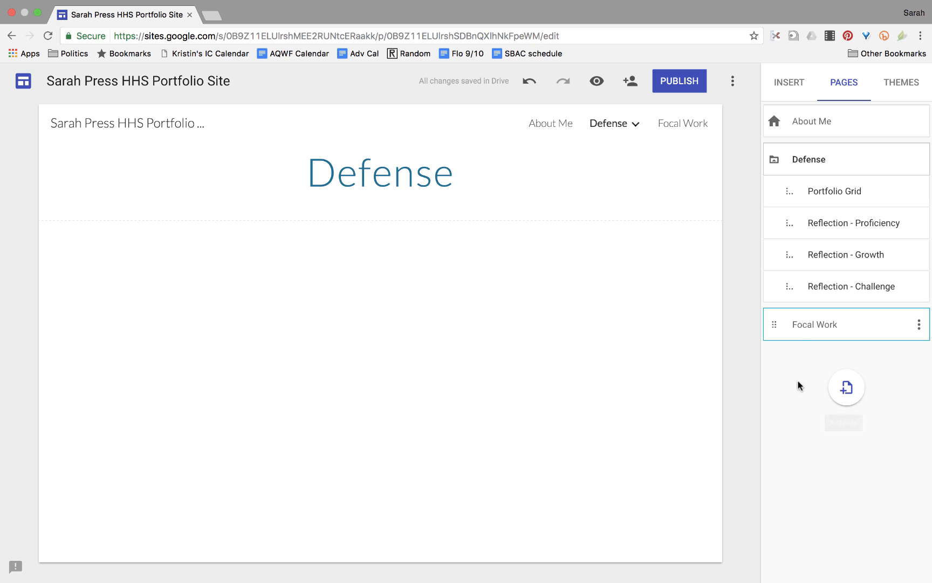
Drag Focal Work into Defense so it nests below Reflection - Challenge
{"action": "left_click", "coordinate": [919, 325]}
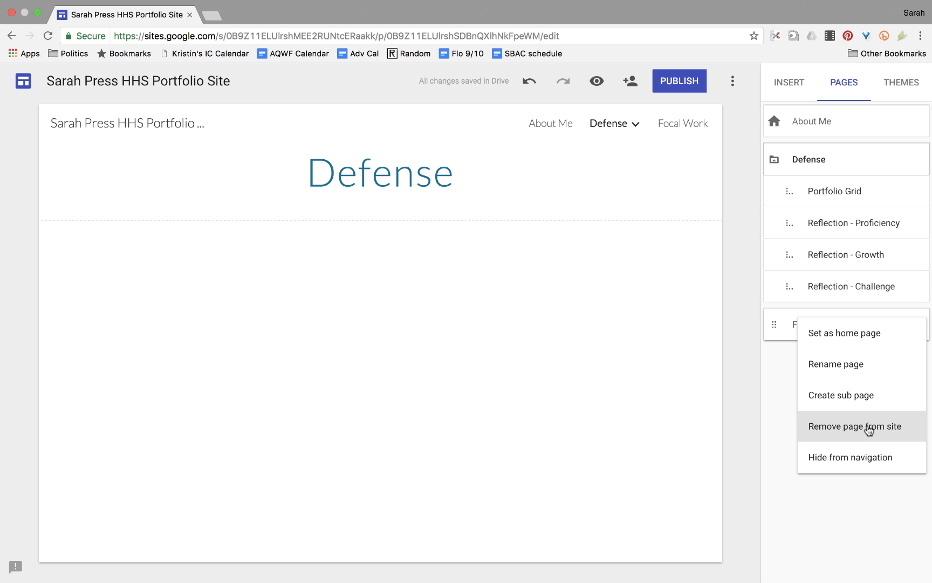
{"action": "left_click", "coordinate": [778, 386]}
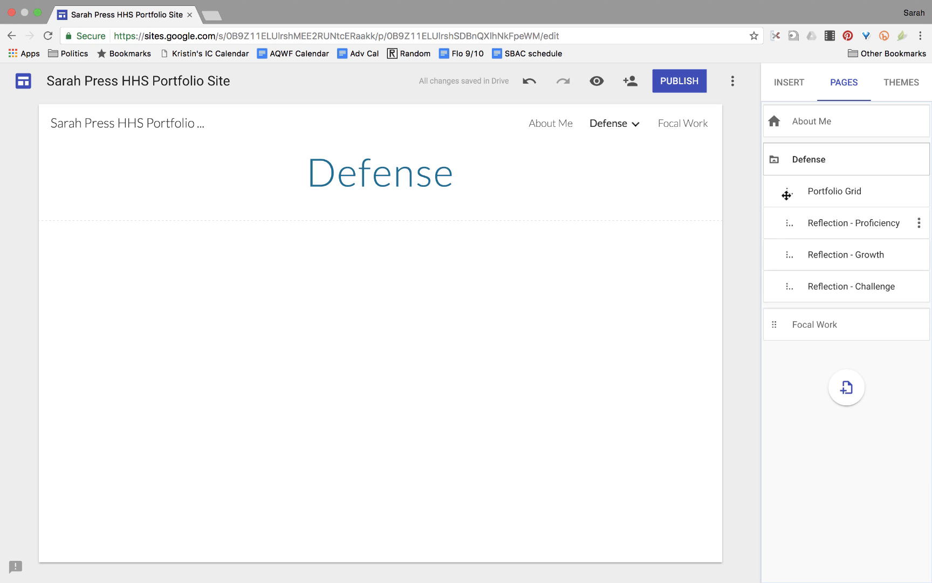
{"action": "left_click_drag", "start_coordinate": [774, 326], "coordinate": [809, 143]}
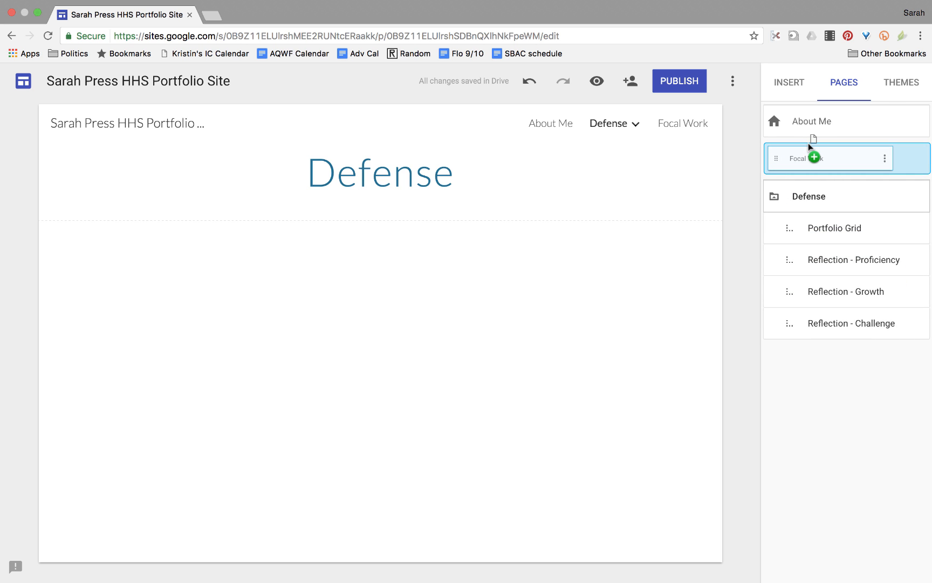
{"action": "left_click_drag", "start_coordinate": [808, 143], "coordinate": [837, 289]}
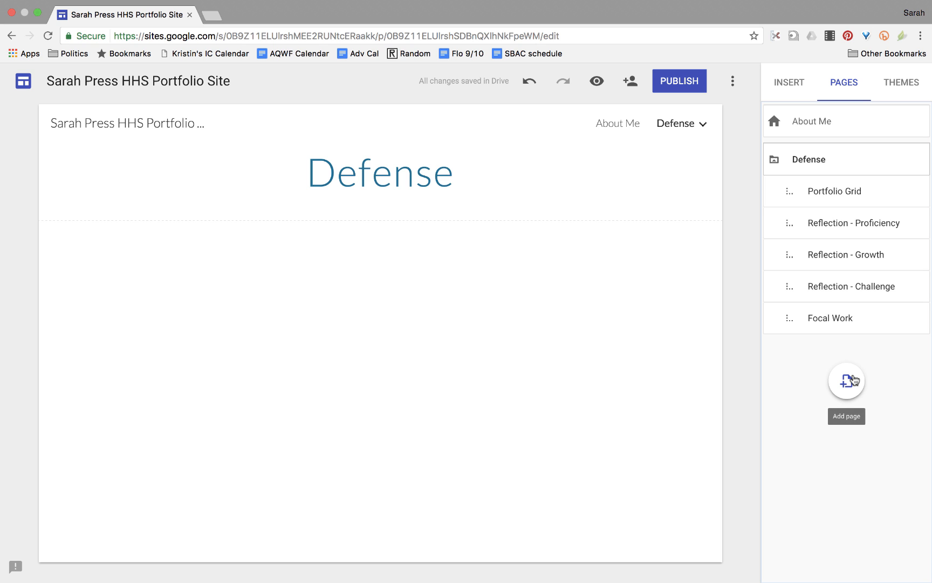
Add a top-level page named 'English'
{"action": "left_click", "coordinate": [846, 381]}
{"action": "type", "text": "English"}
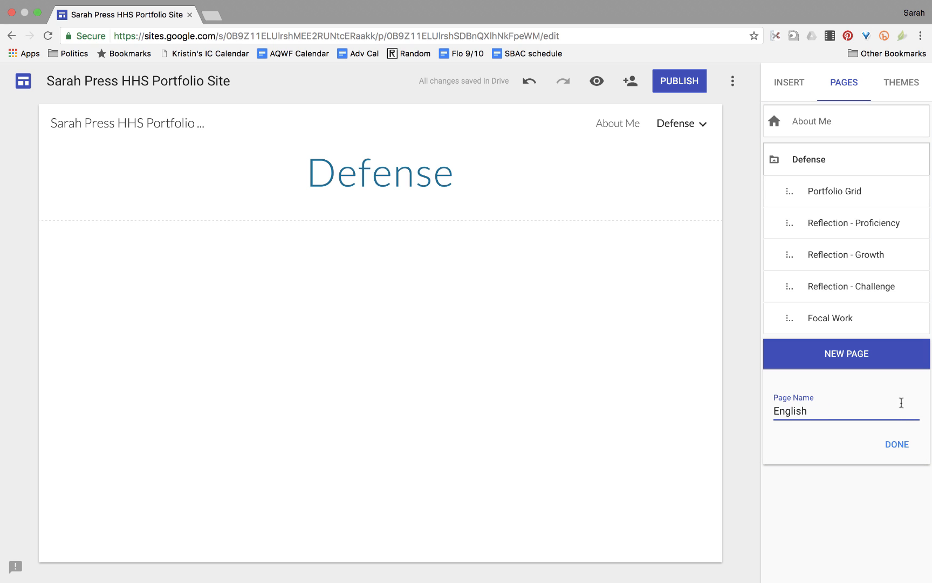
{"action": "left_click", "coordinate": [894, 442]}
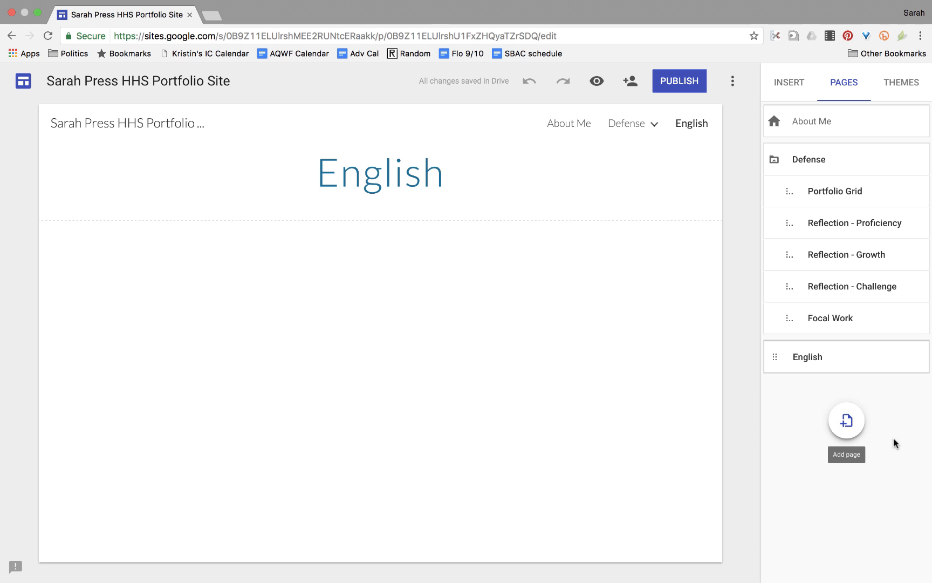
Create a '9th Grade' sub page under English and open the English page
{"action": "left_click", "coordinate": [920, 359]}
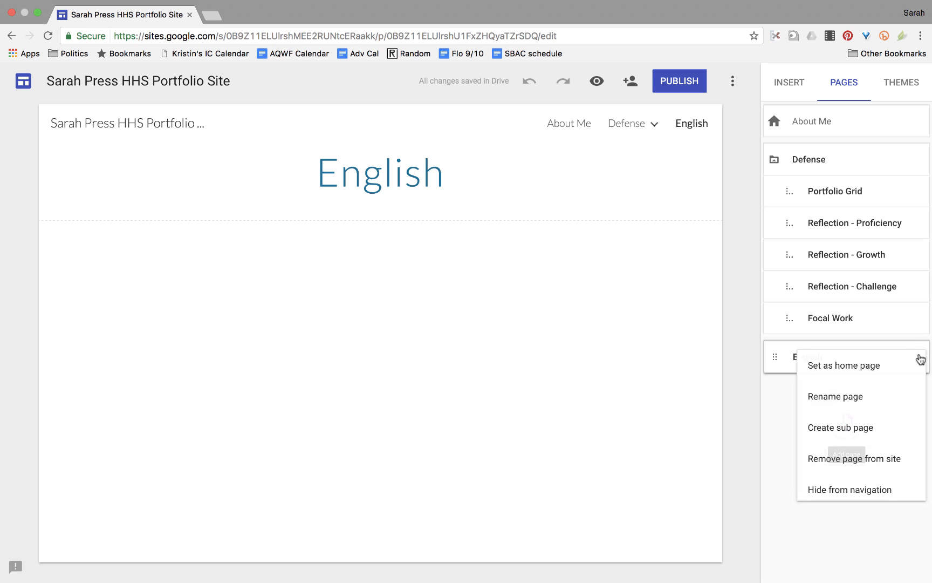
{"action": "left_click", "coordinate": [852, 424]}
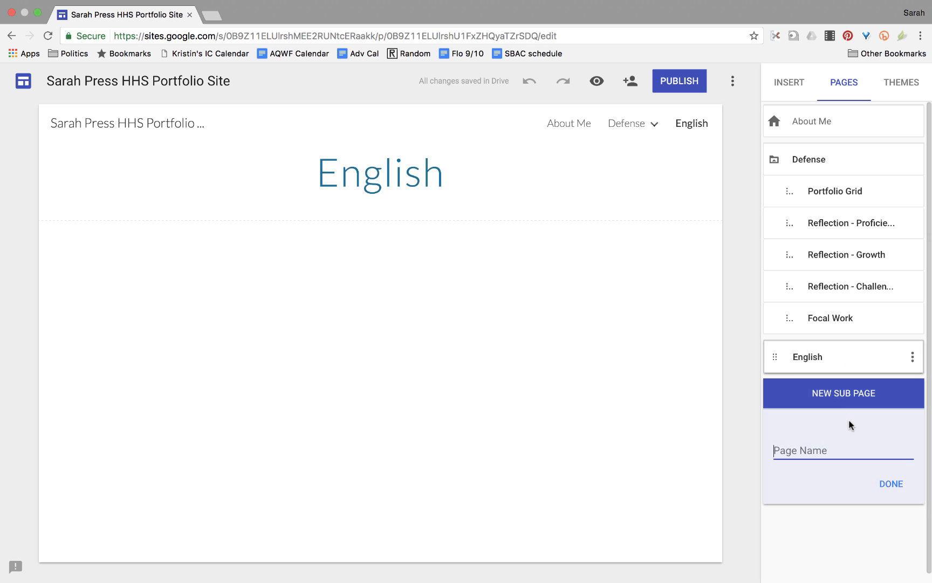
{"action": "type", "text": "9th Grade"}
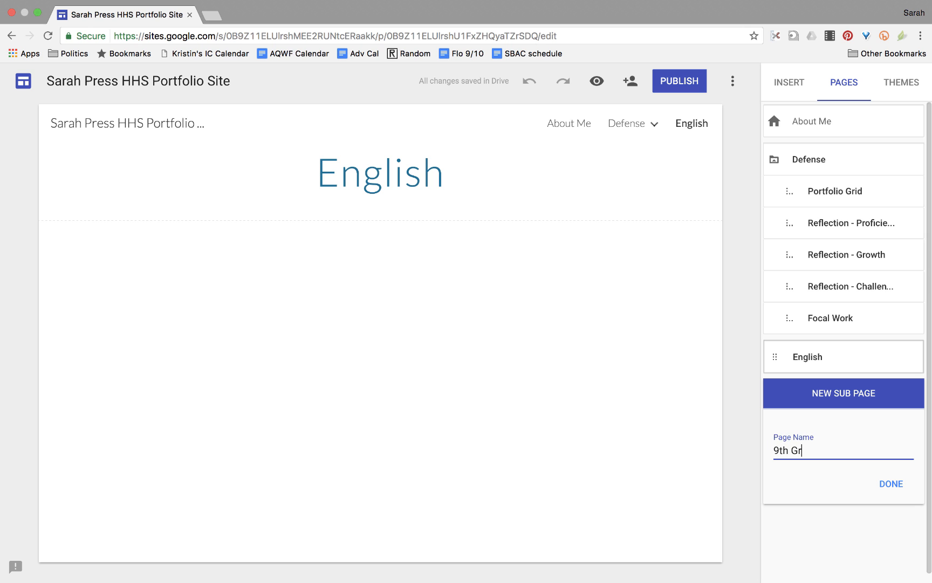
{"action": "left_click", "coordinate": [891, 485]}
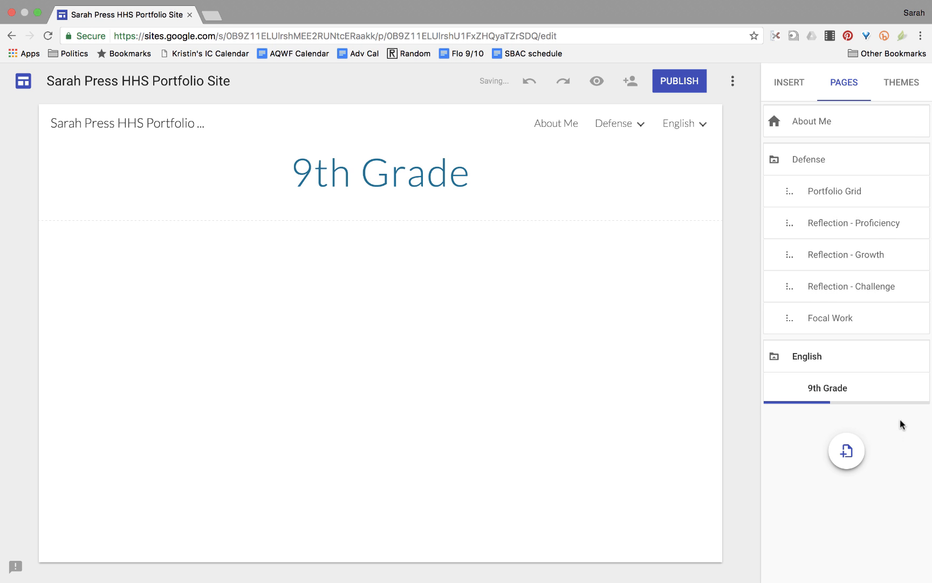
{"action": "left_click", "coordinate": [910, 360]}
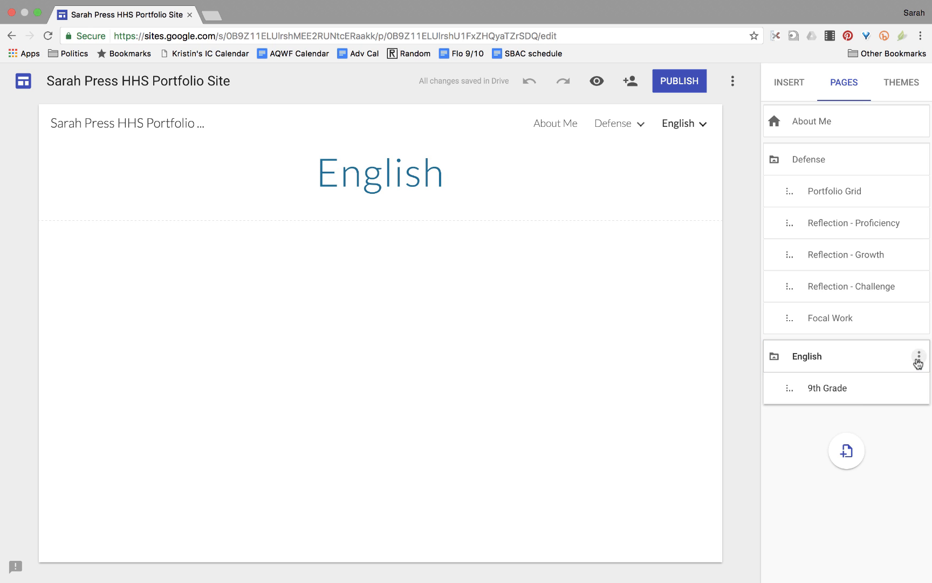
Add three sub pages under English named 10th Grade, 11th Grade and 12th Grade
{"action": "left_click", "coordinate": [913, 356]}
{"action": "left_click", "coordinate": [858, 425]}
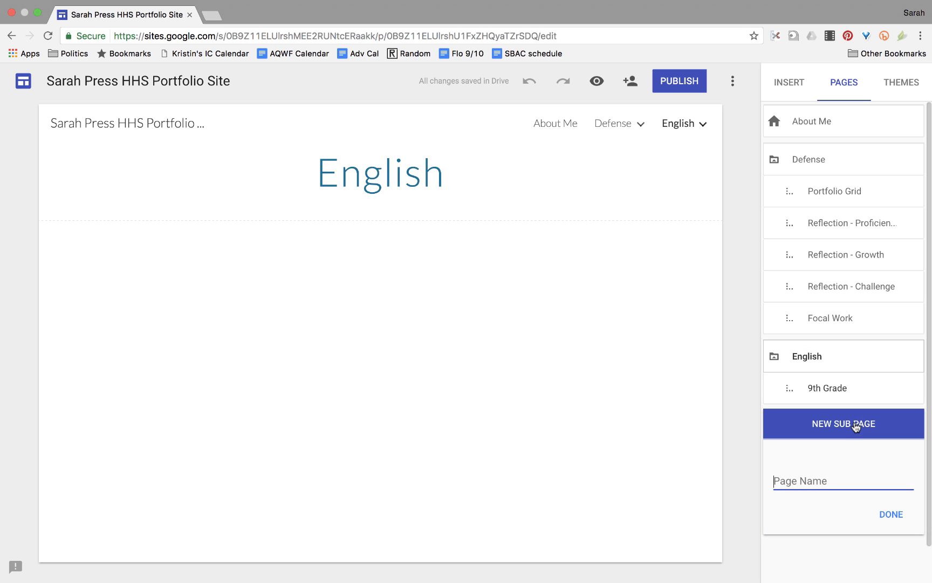
{"action": "type", "text": "10th Grade"}
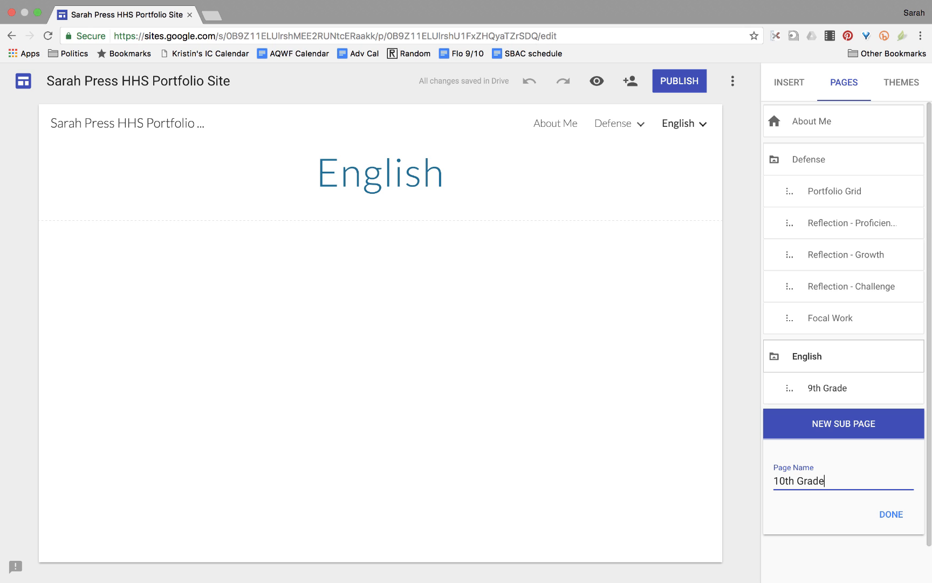
{"action": "left_click", "coordinate": [892, 516]}
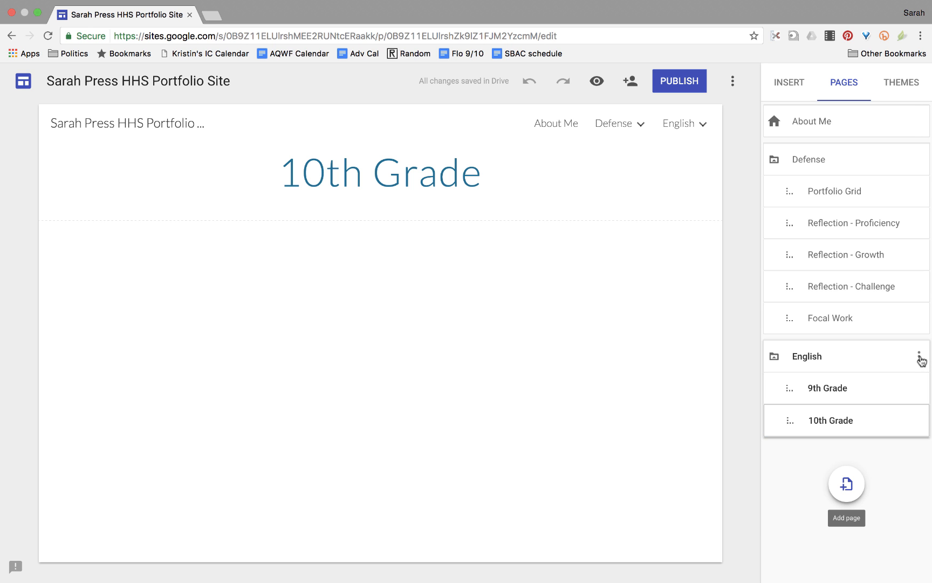
{"action": "left_click", "coordinate": [920, 357]}
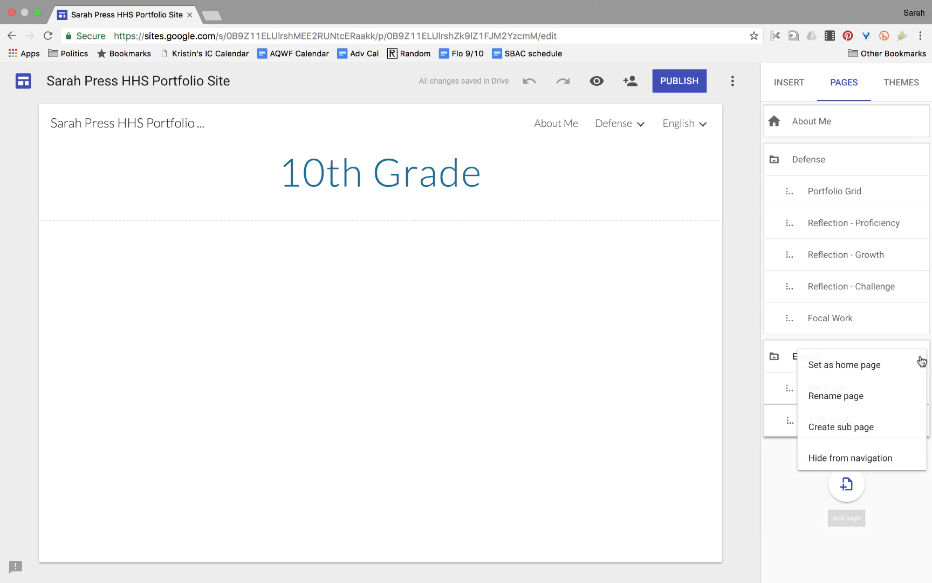
{"action": "left_click", "coordinate": [891, 426]}
{"action": "left_click_drag", "start_coordinate": [891, 425], "coordinate": [853, 453]}
{"action": "type", "text": "11th Grade"}
{"action": "key", "text": "Return"}
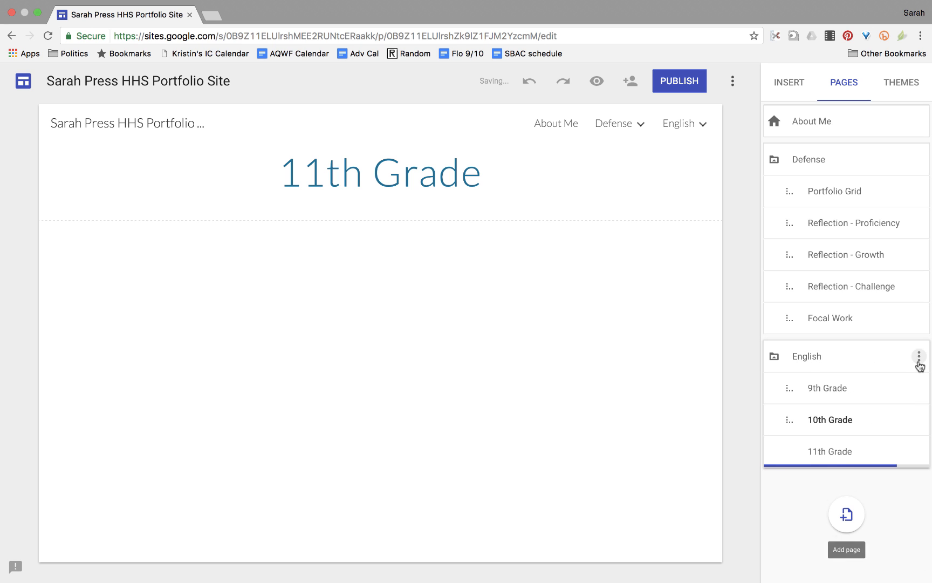
{"action": "left_click", "coordinate": [920, 360]}
{"action": "left_click", "coordinate": [879, 427]}
{"action": "type", "text": "12th Grade"}
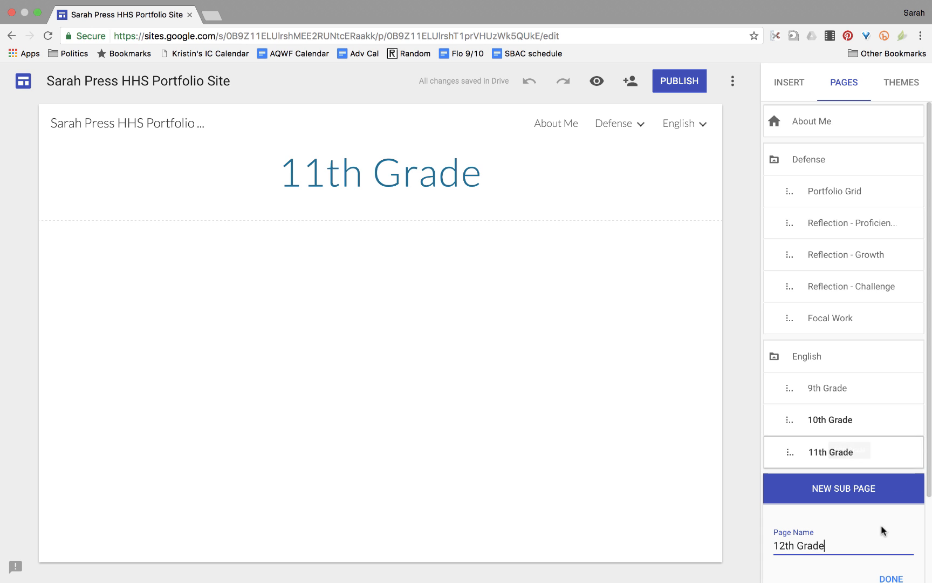
{"action": "left_click", "coordinate": [891, 577]}
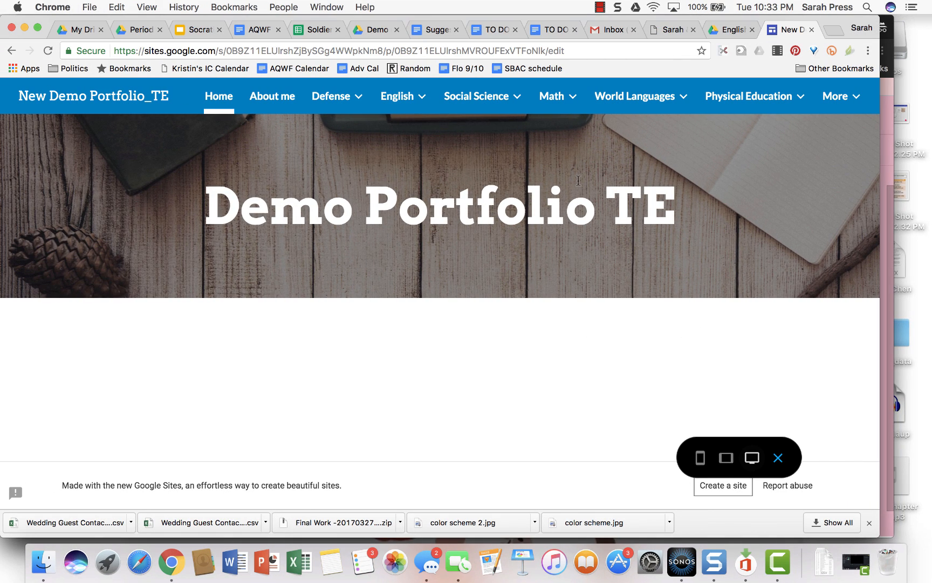
Look over the subject page menus of the New Demo Portfolio_TE example site
{"action": "mouse_move", "coordinate": [396, 90]}
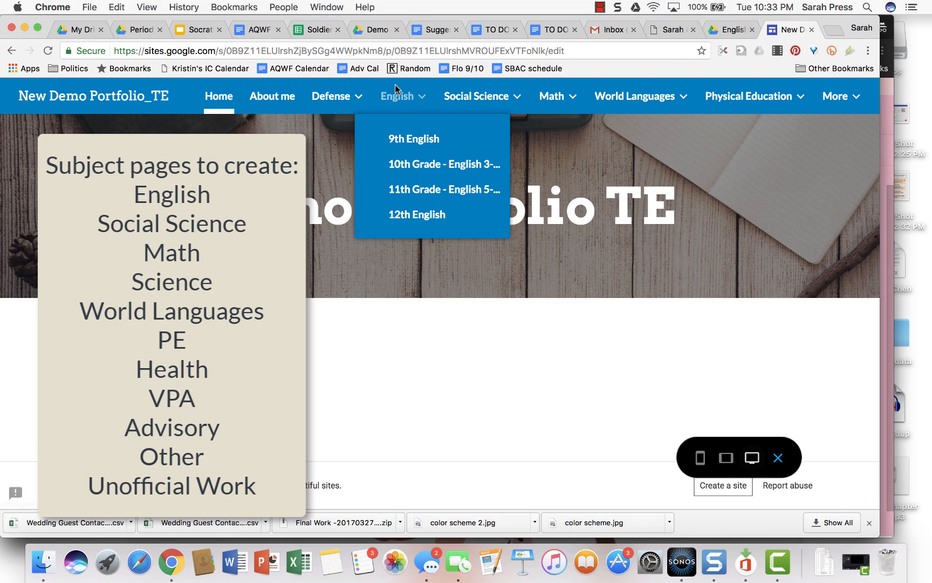
{"action": "mouse_move", "coordinate": [543, 110]}
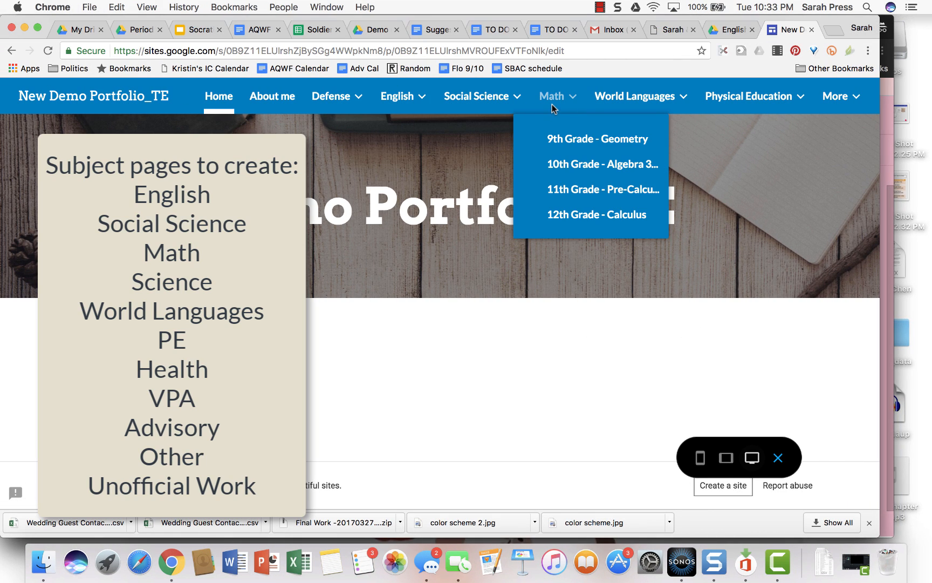
{"action": "mouse_move", "coordinate": [655, 109]}
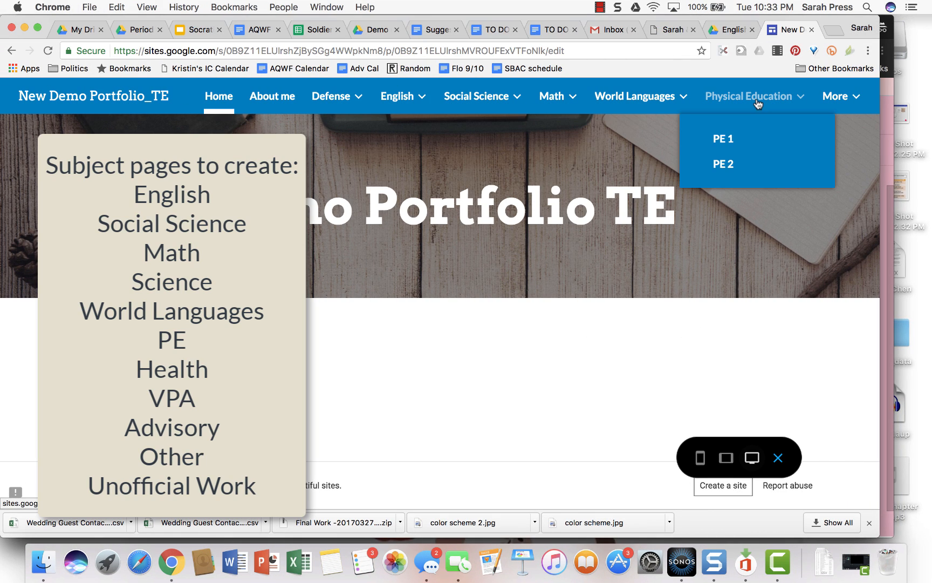
{"action": "mouse_move", "coordinate": [837, 100]}
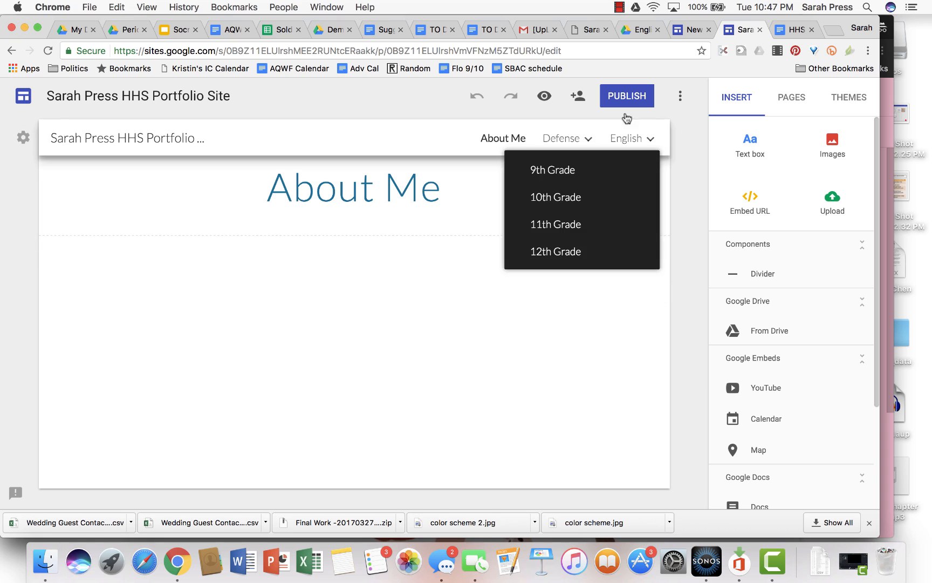
Start publishing the site with 'spressportfolio' as its web address
{"action": "left_click", "coordinate": [624, 96]}
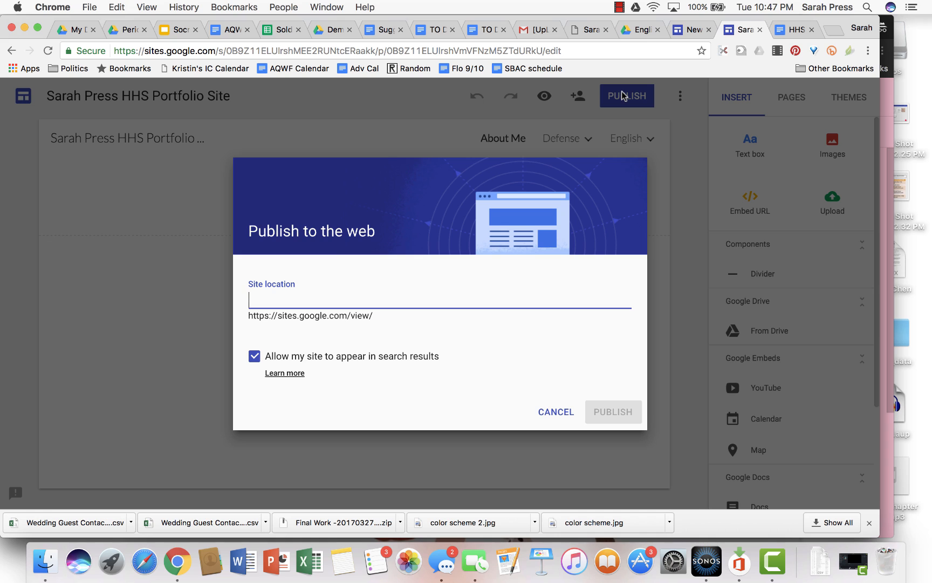
{"action": "type", "text": "spressp"}
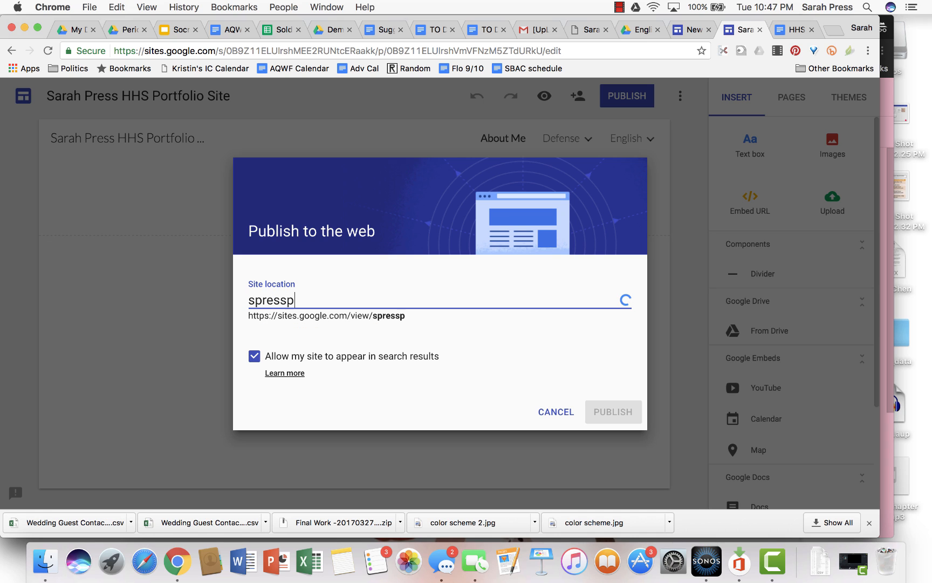
{"action": "type", "text": "ortfolio"}
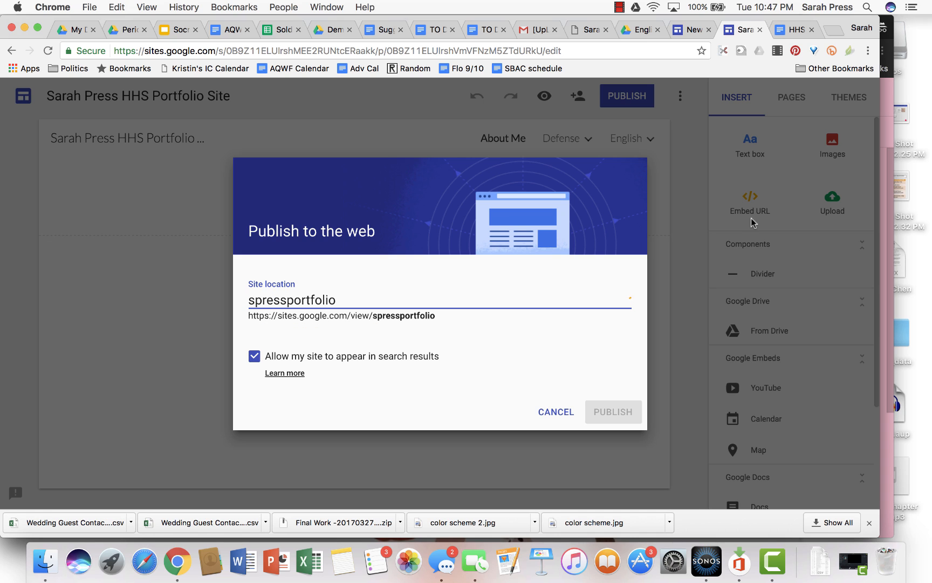